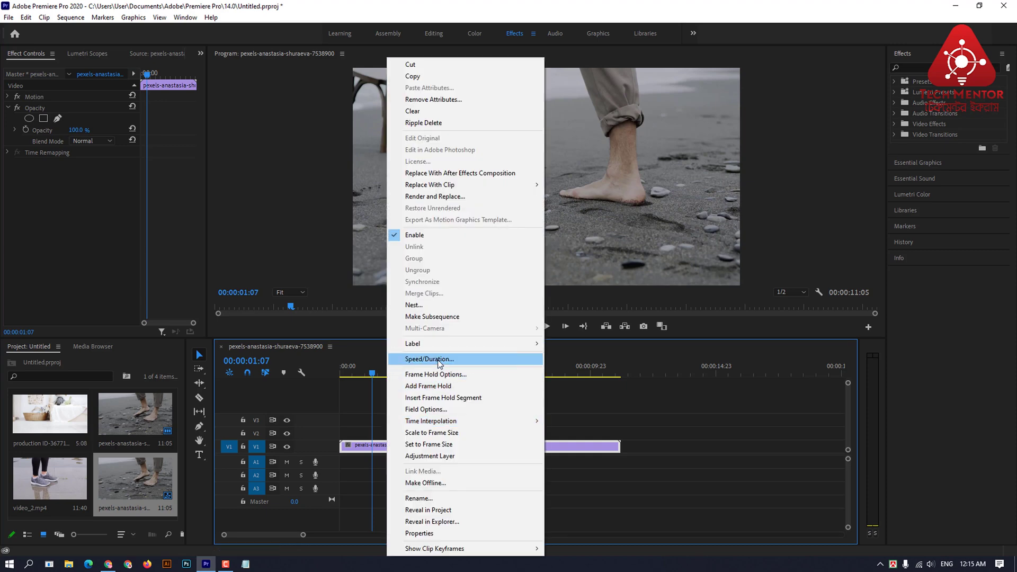
- Slow the walking clip in the timeline to 39.97% speed
click(438, 361)
drag(503, 214, 579, 246)
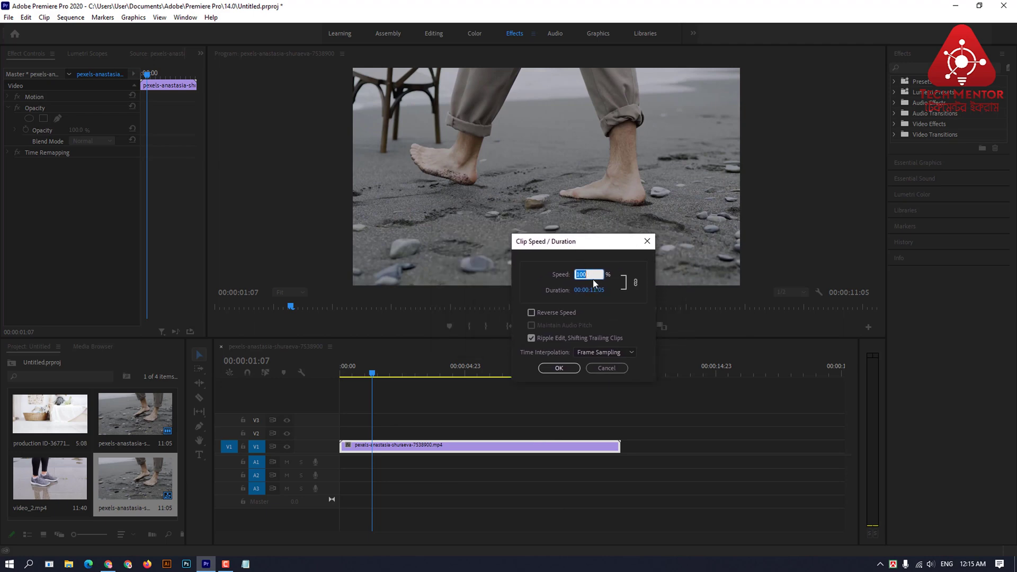
click(569, 370)
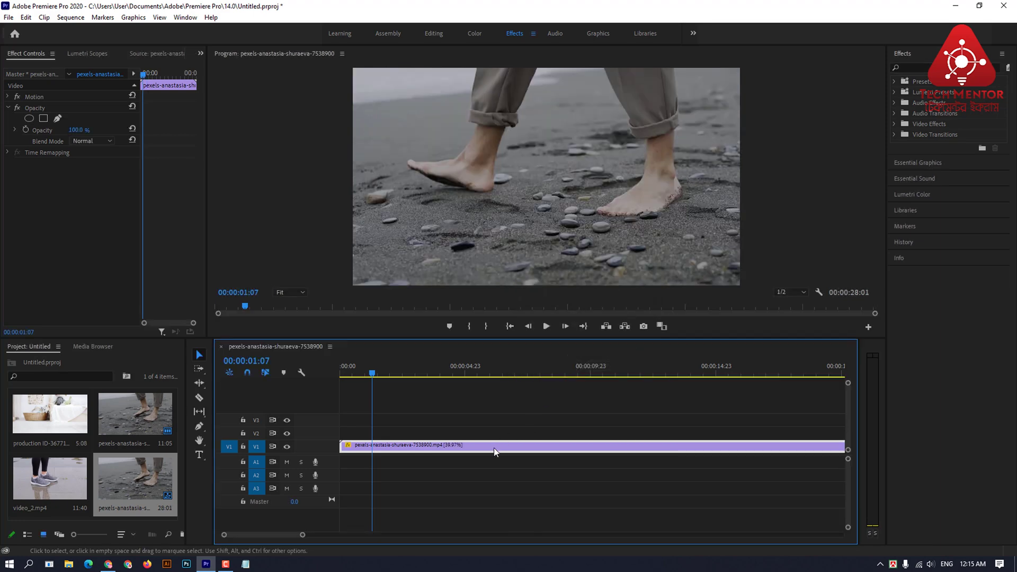
drag(303, 534, 352, 537)
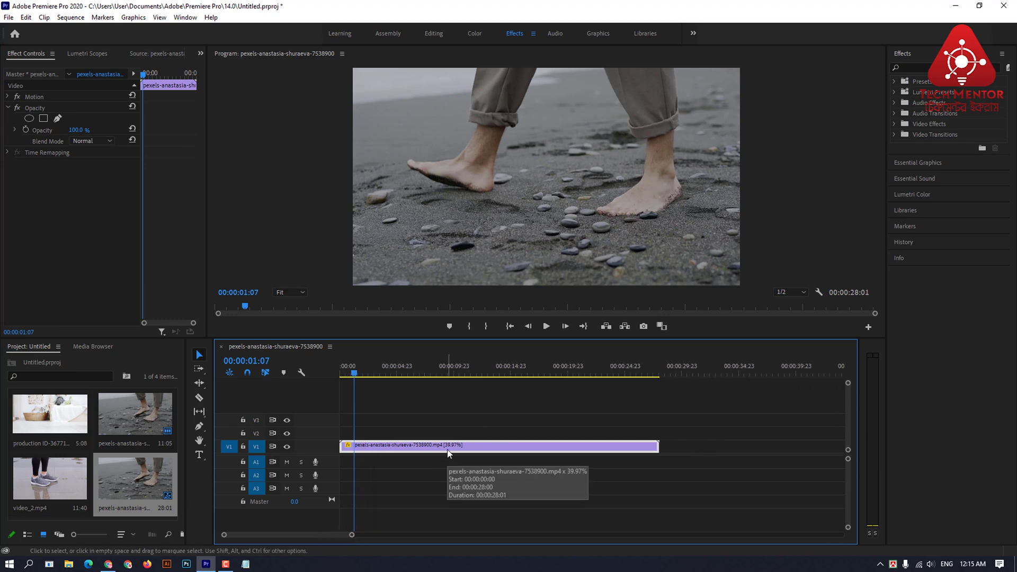
- Play back the slowed clip over its first few seconds to judge how smooth the motion is
key(space)
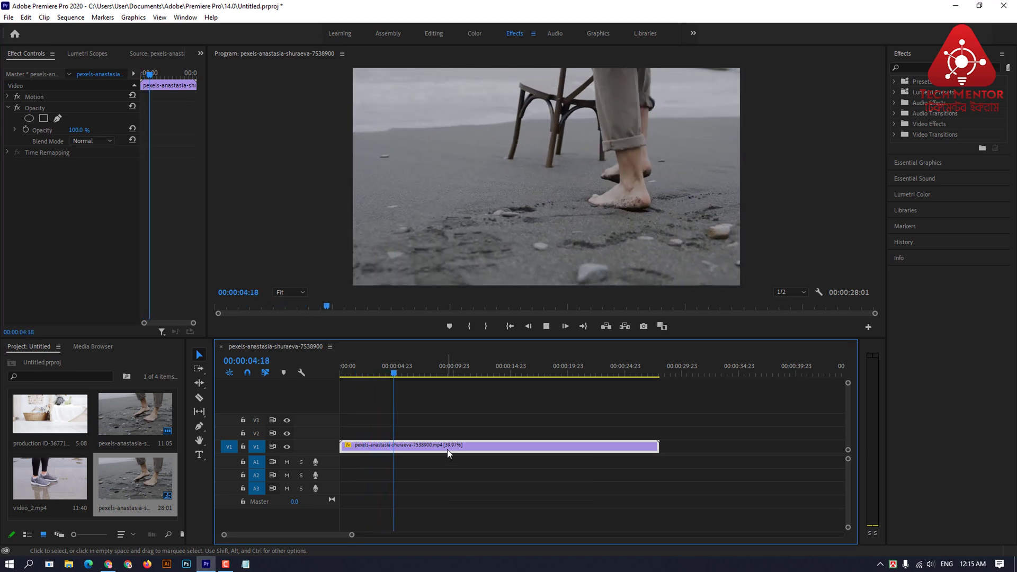
key(space)
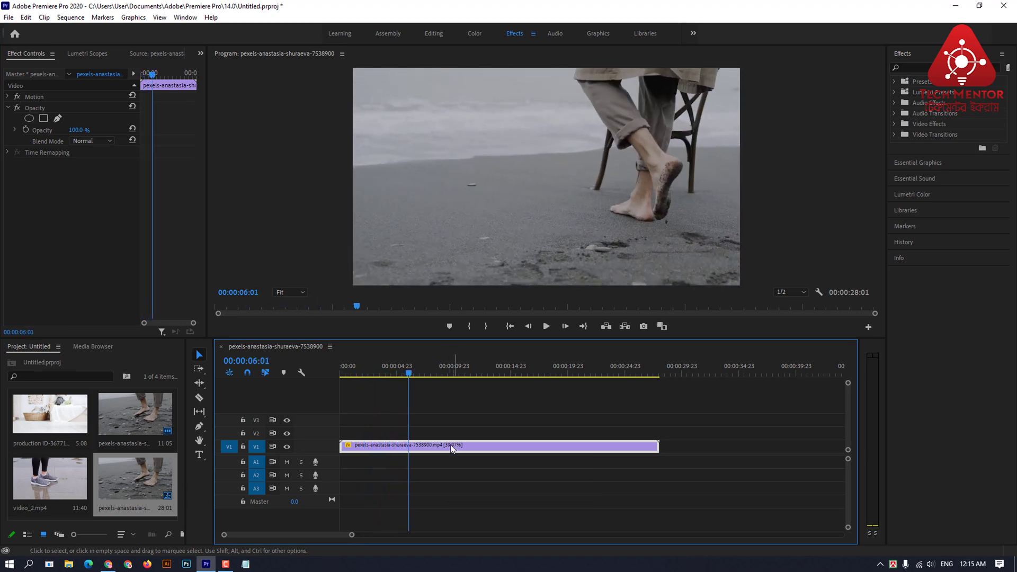
drag(409, 375, 375, 375)
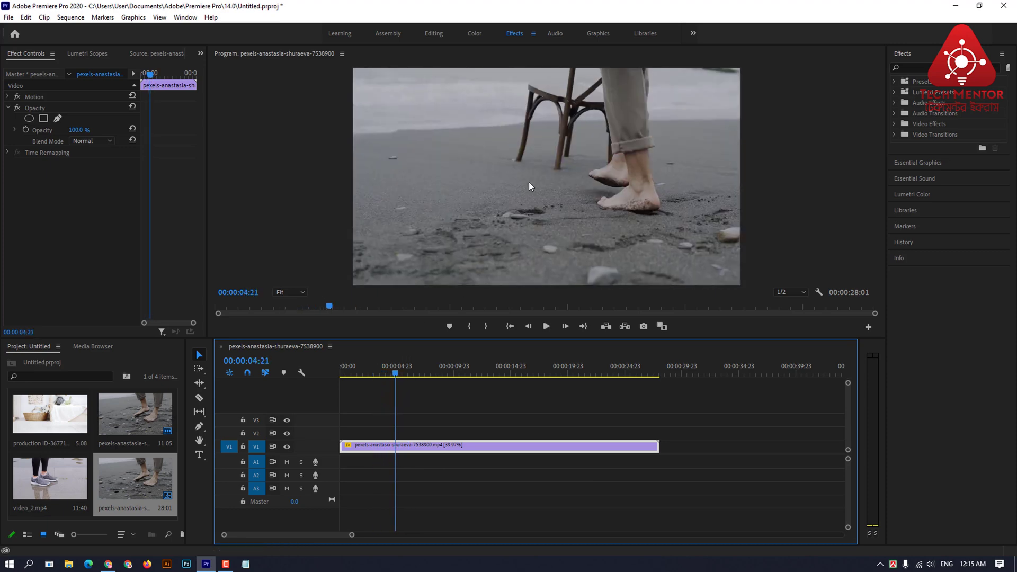
key(space)
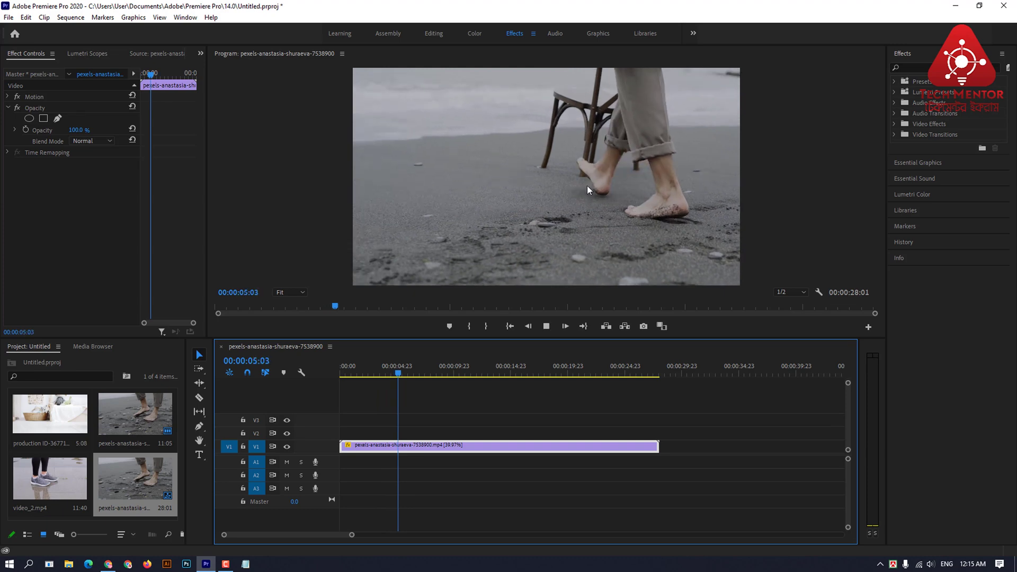
key(space)
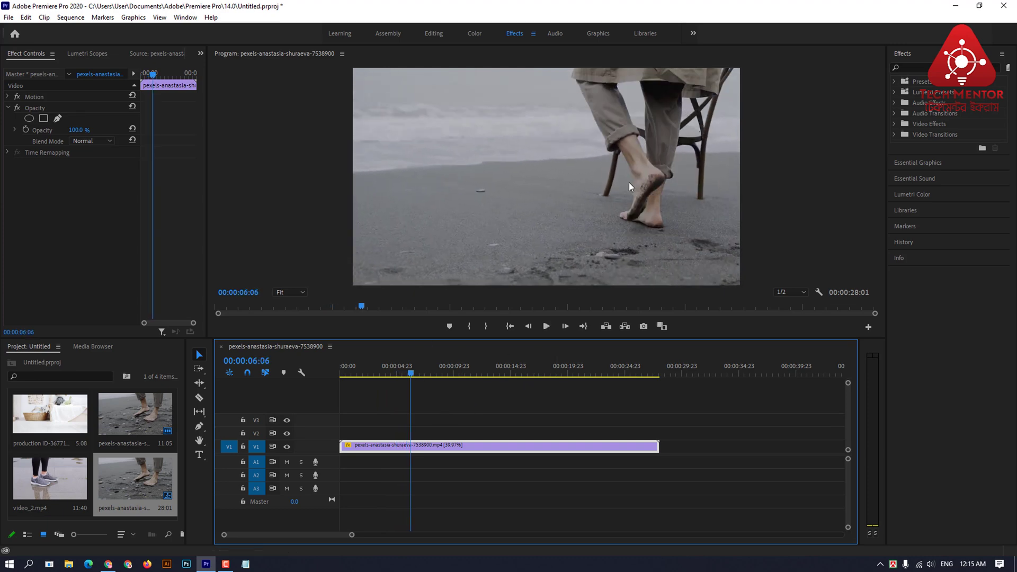
- Set the slowed clip's time interpolation to Frame Blending and inspect the blended frame at 00:00:06:05
right_click(427, 445)
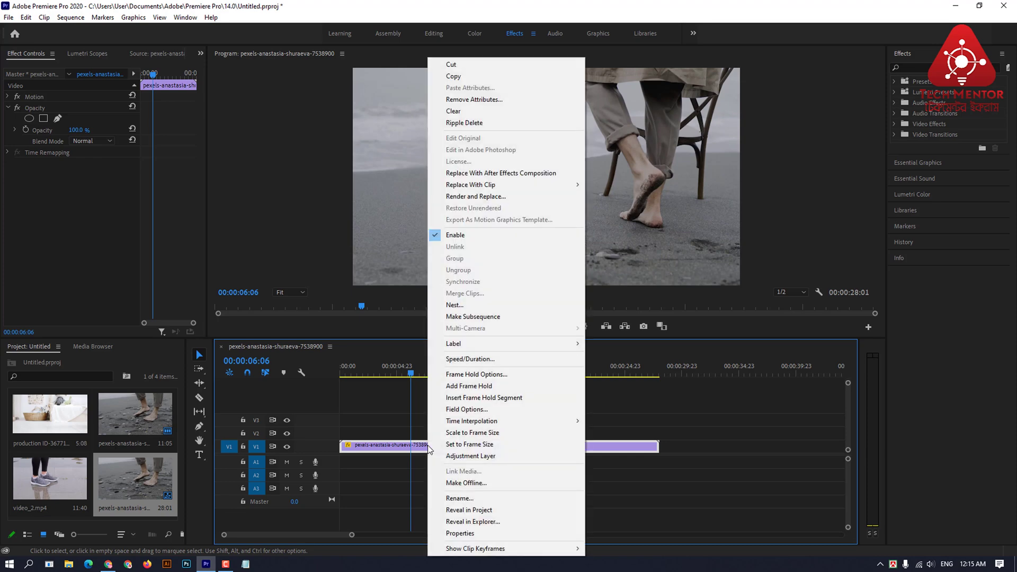
click(495, 359)
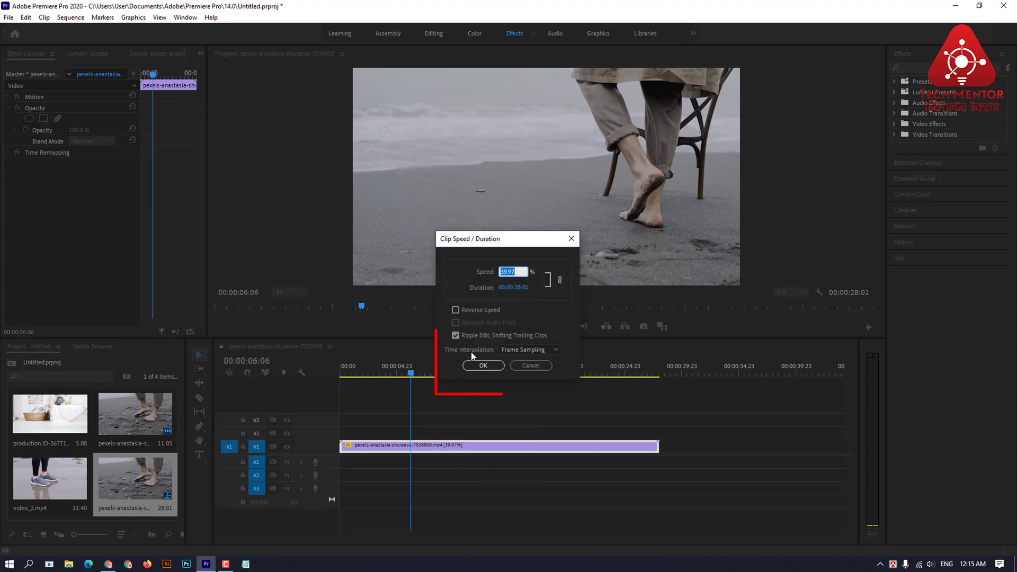
click(539, 351)
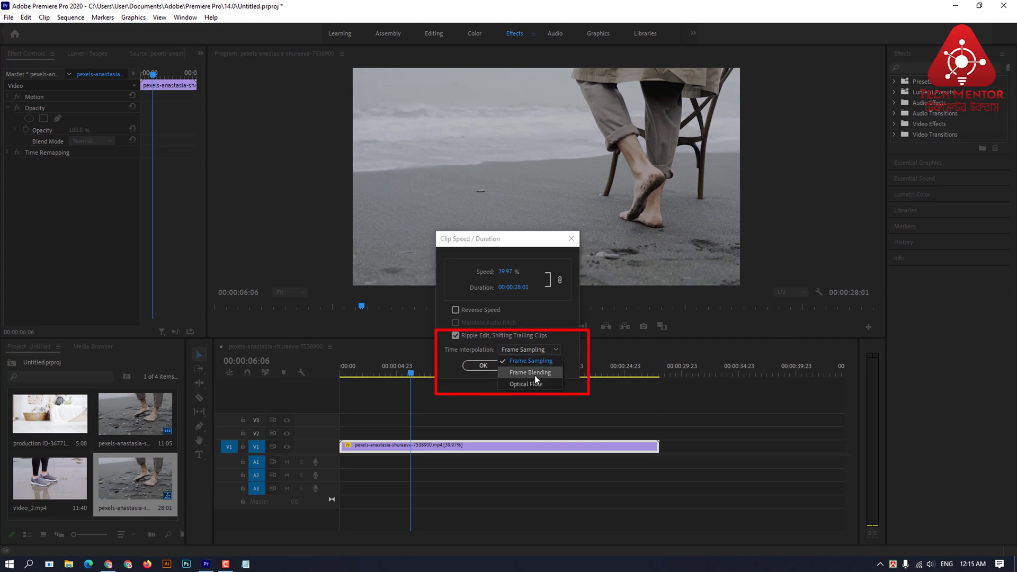
click(535, 373)
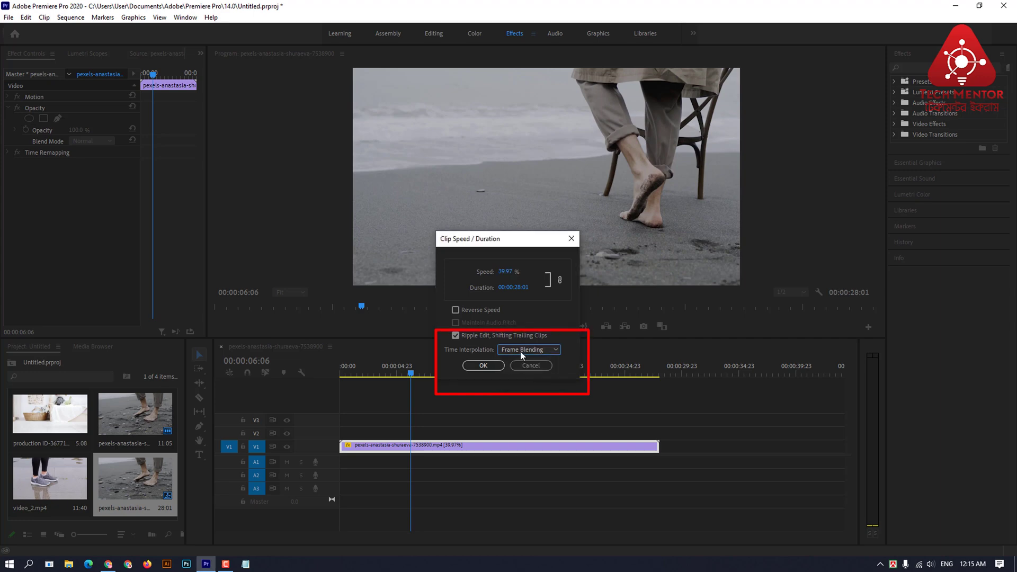
click(520, 351)
click(525, 384)
click(526, 351)
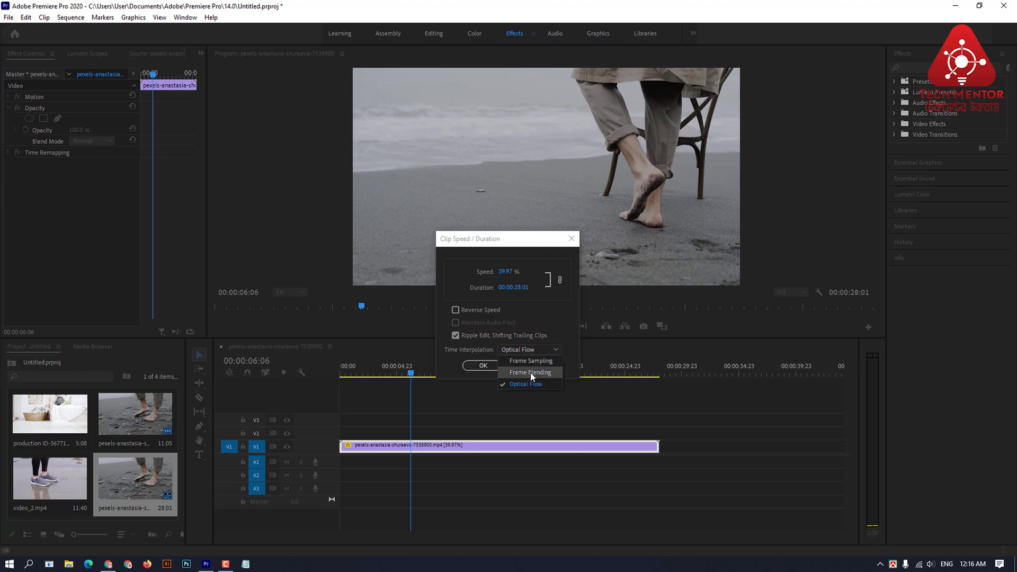
click(532, 373)
click(482, 366)
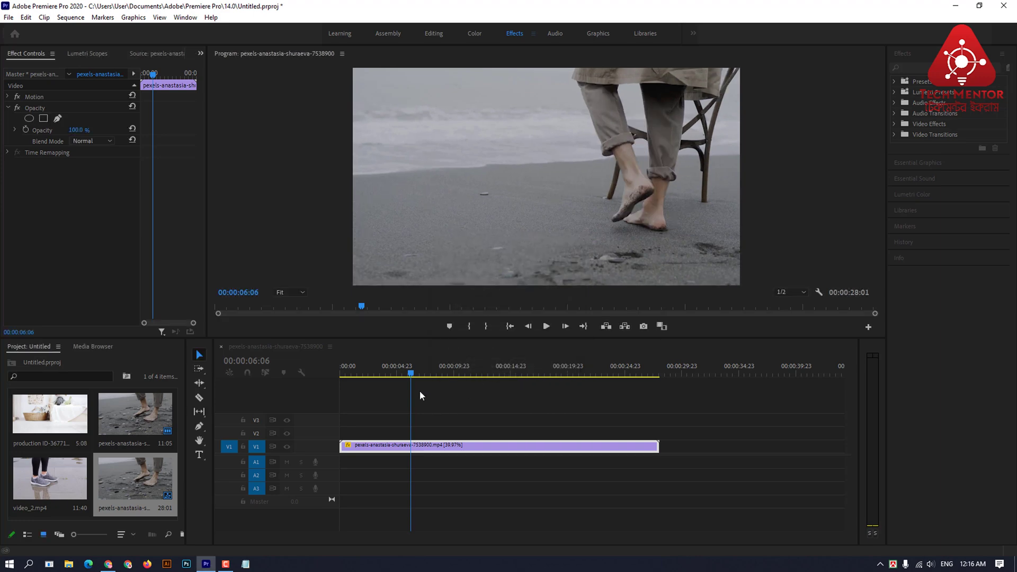
mouse_move(412, 375)
mouse_down()
mouse_move(428, 376)
mouse_move(410, 375)
mouse_up()
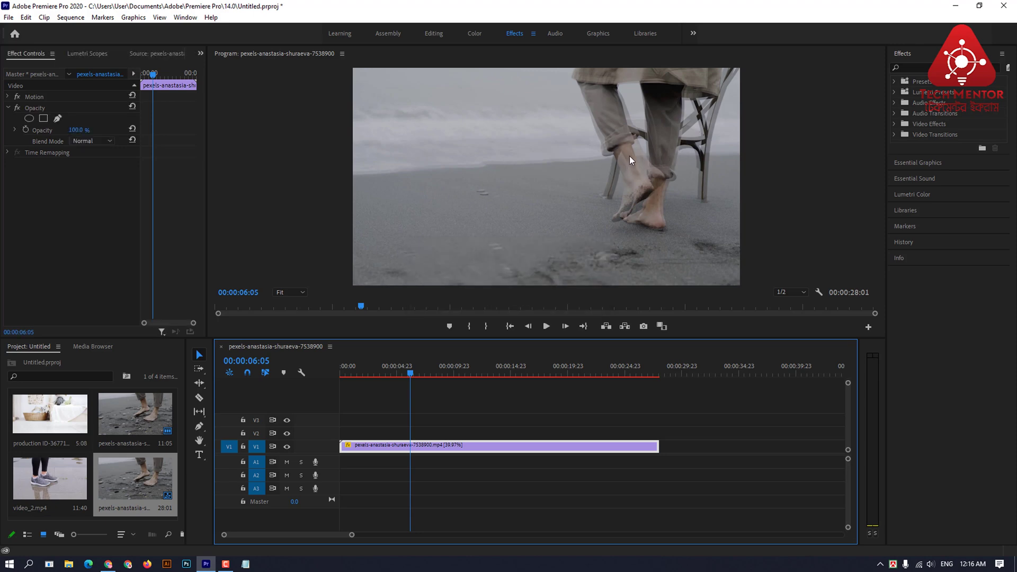
- Set the slowed clip's time interpolation to Optical Flow
right_click(416, 445)
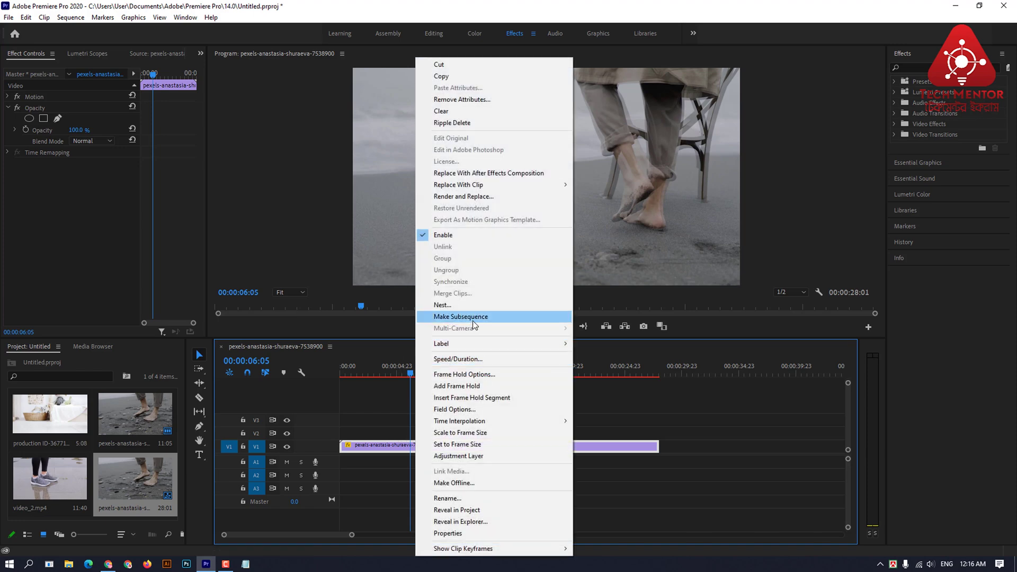
click(473, 360)
click(540, 320)
click(519, 354)
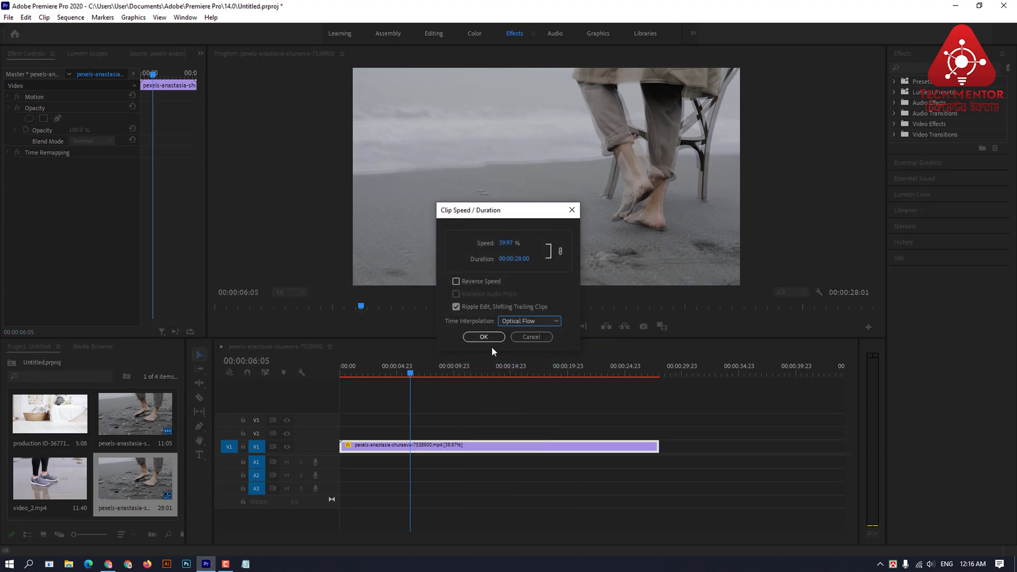
click(483, 338)
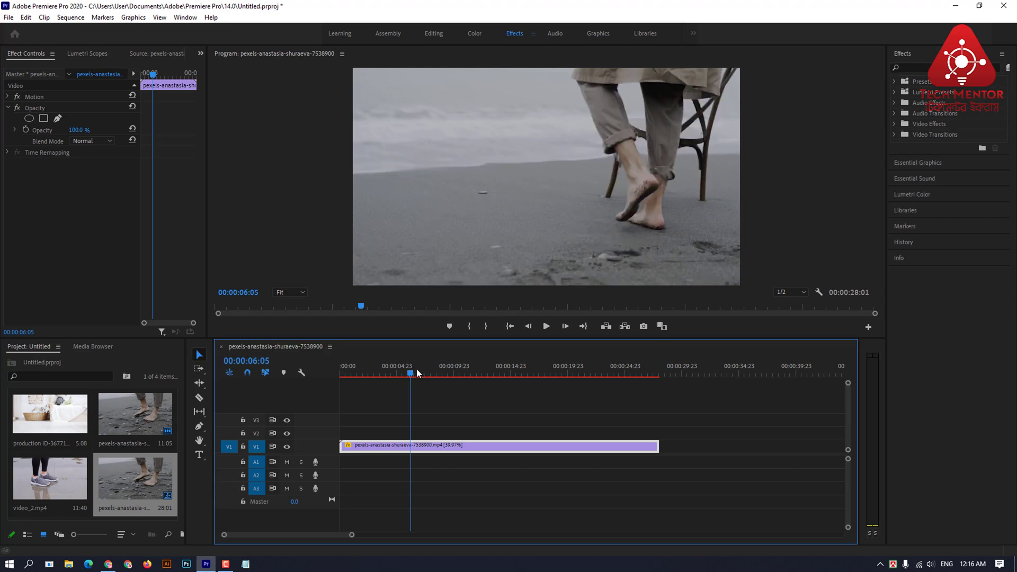
- Play the clip from 00:00:04:00 to examine the motion with Optical Flow interpolation
drag(415, 372, 388, 376)
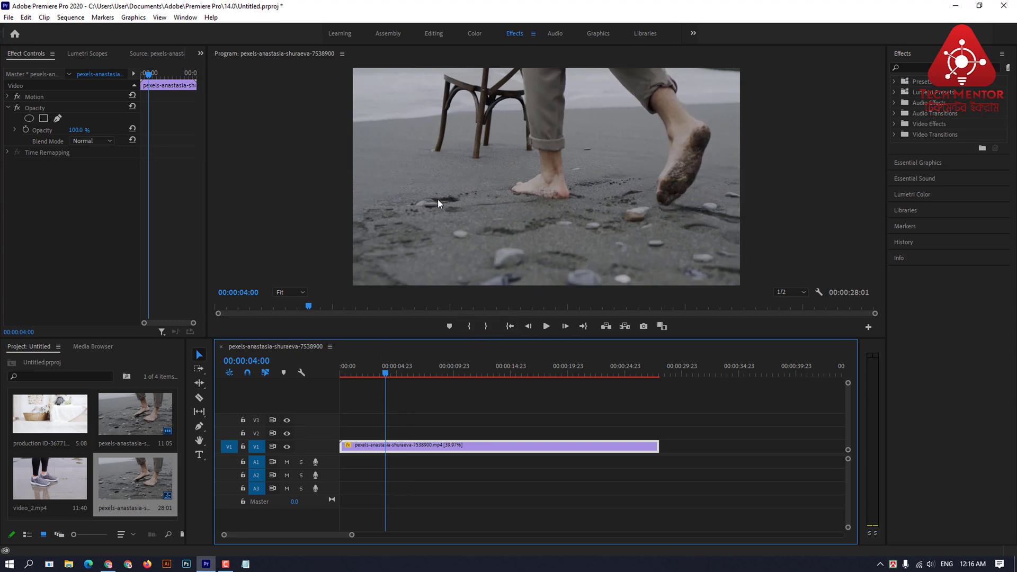
click(547, 328)
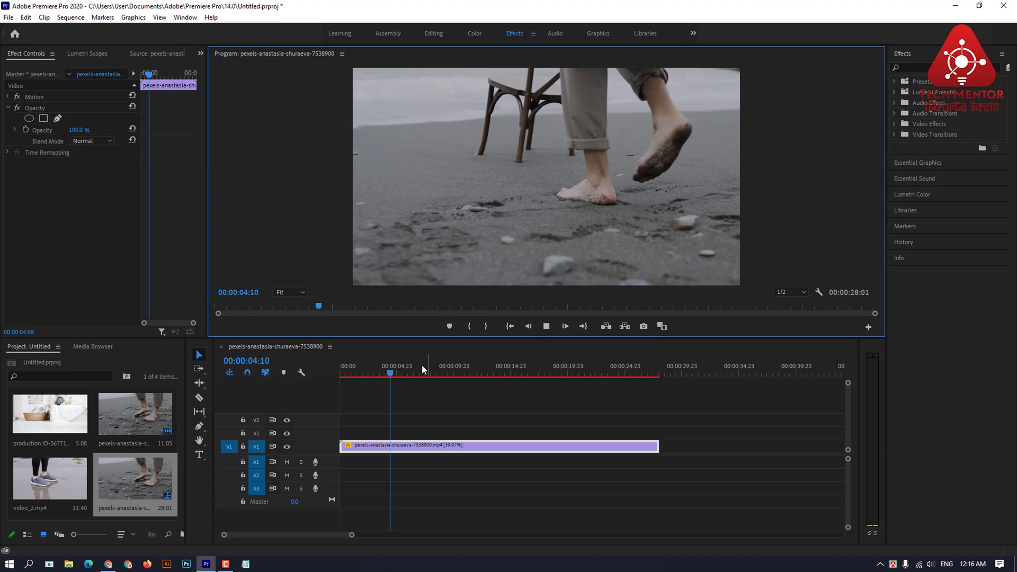
key(space)
drag(402, 374, 400, 376)
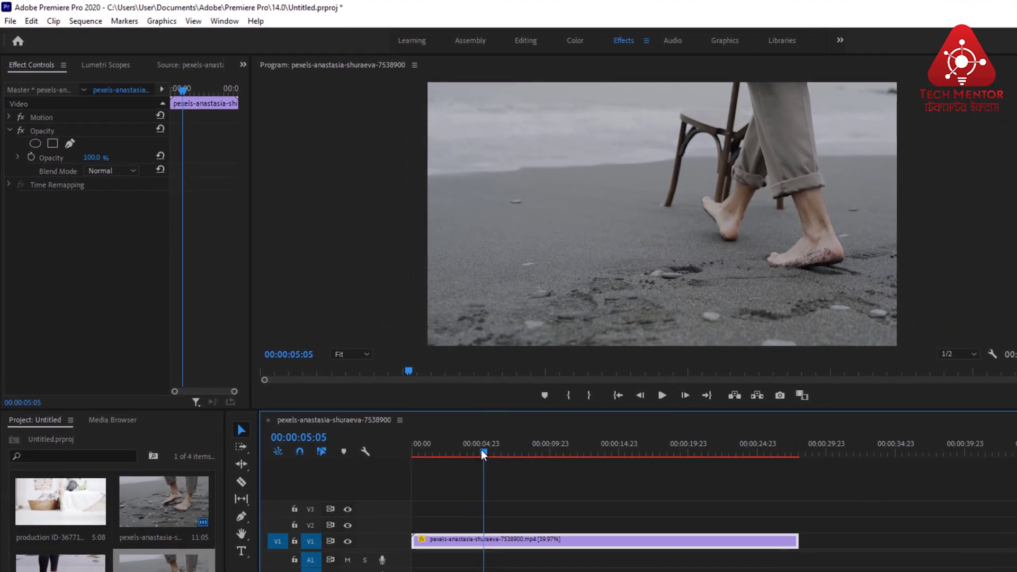
- Mark the sequence range from 00:00:02:10 to 00:00:07:01 and render it In to Out
drag(438, 456, 445, 456)
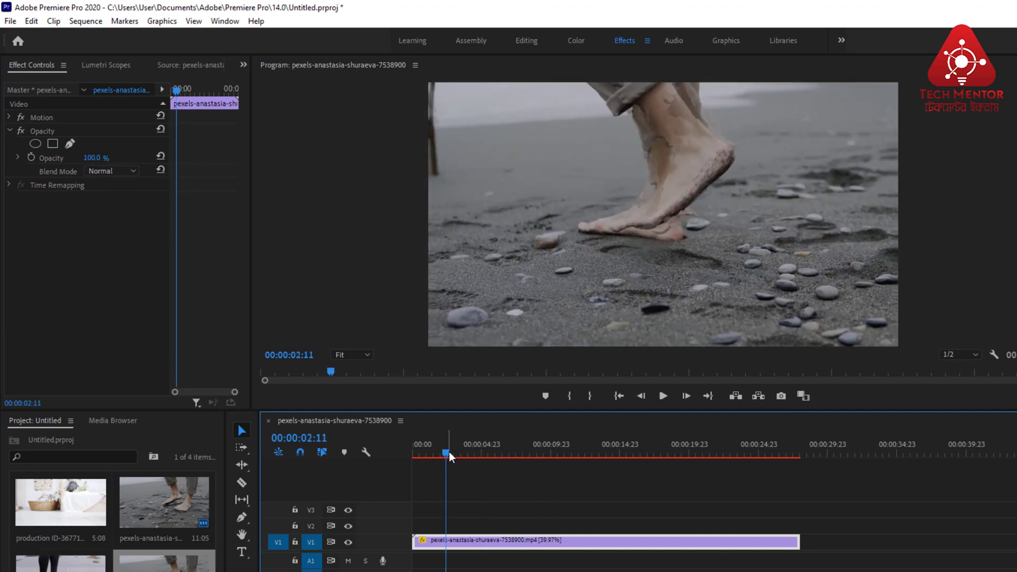
key(Left)
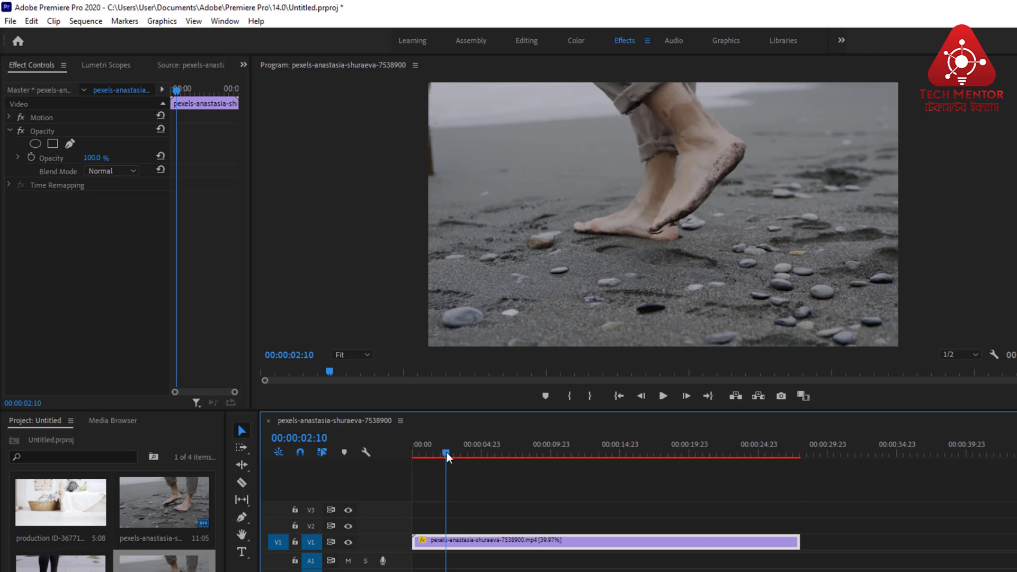
key(i)
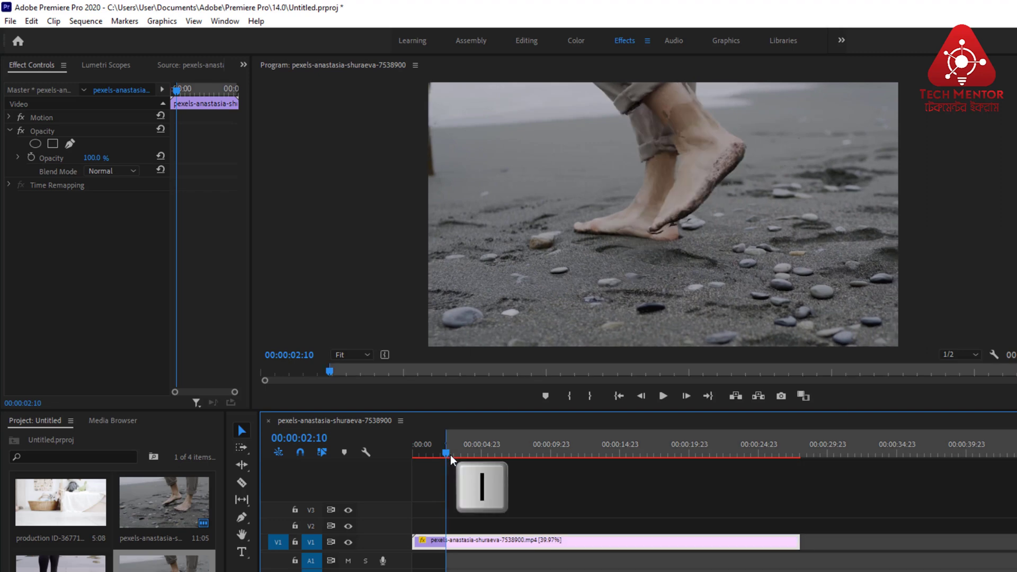
drag(449, 454, 513, 463)
key(o)
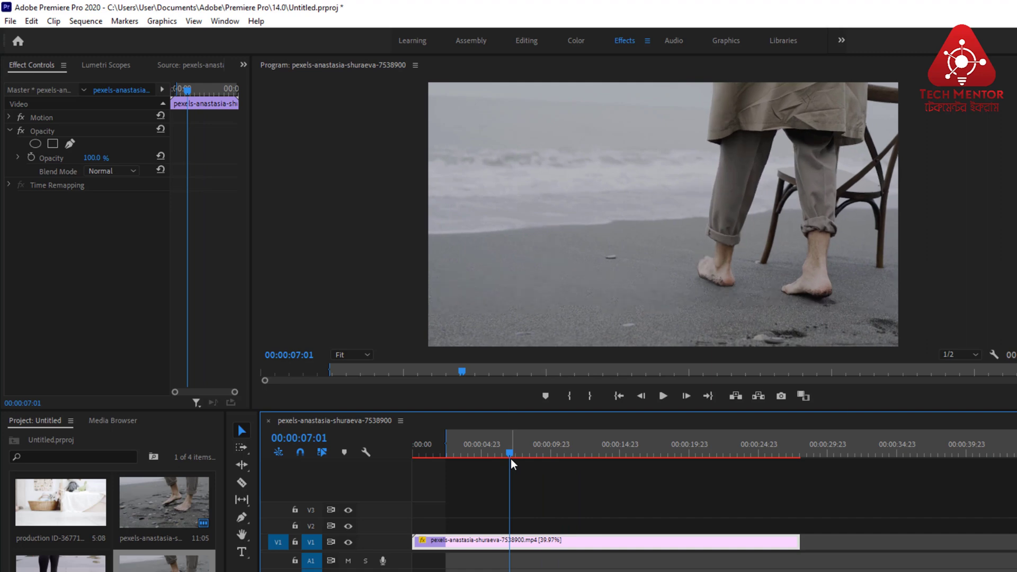
key(o)
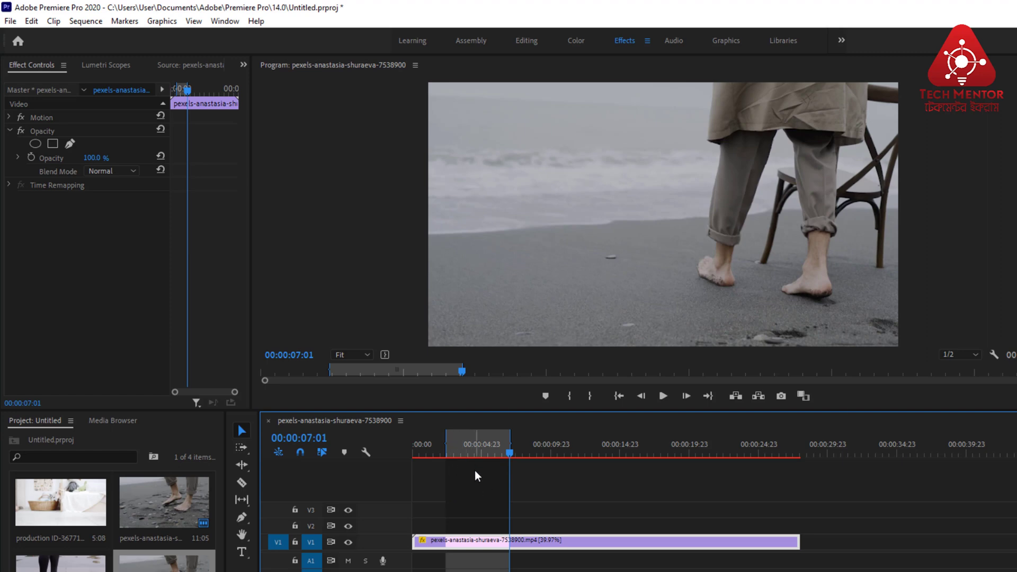
click(85, 21)
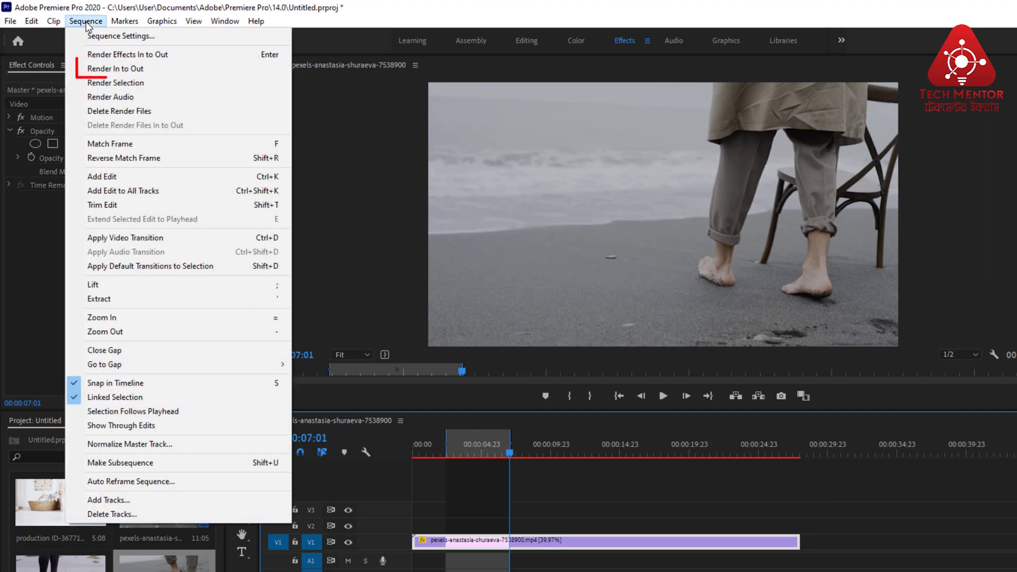
click(116, 73)
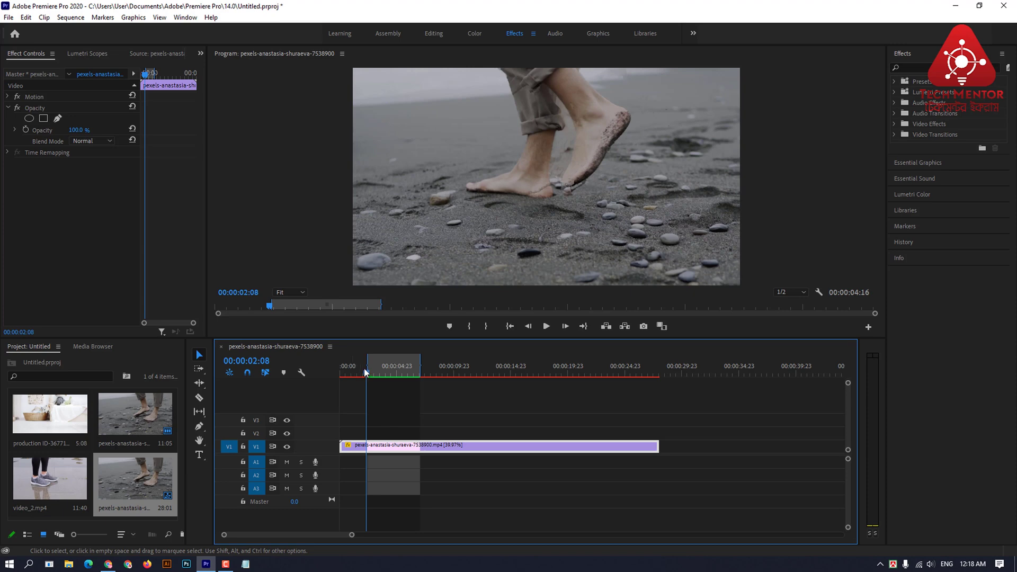
- Play back the rendered section from 00:00:02:09 to check the slow motion, returning to its beginning
click(368, 374)
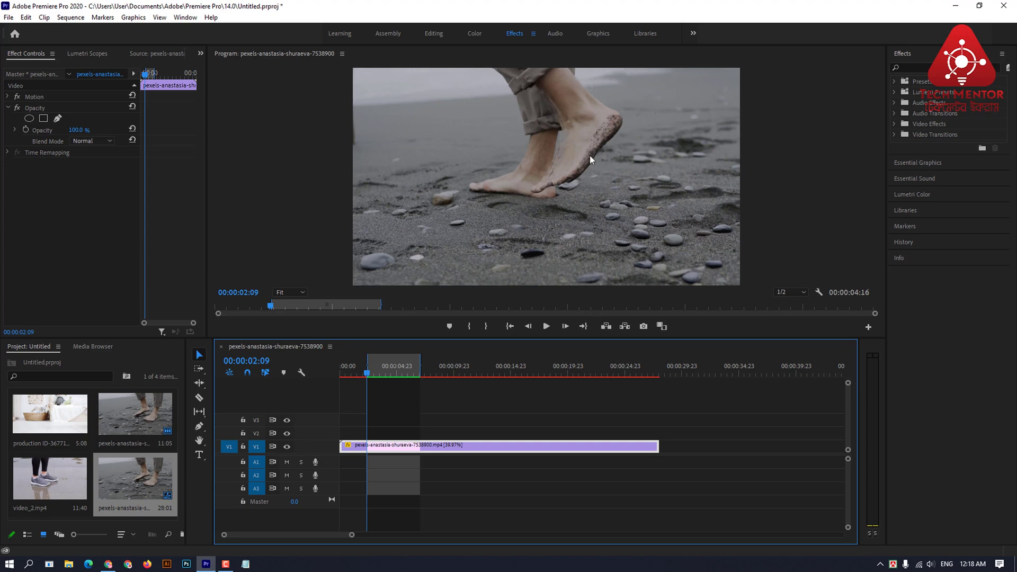
key(space)
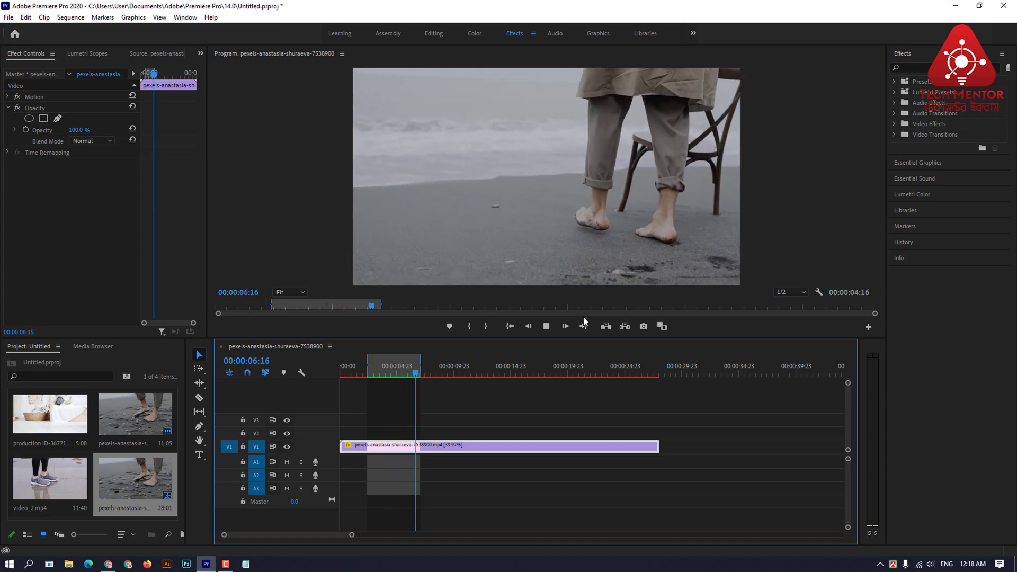
click(365, 374)
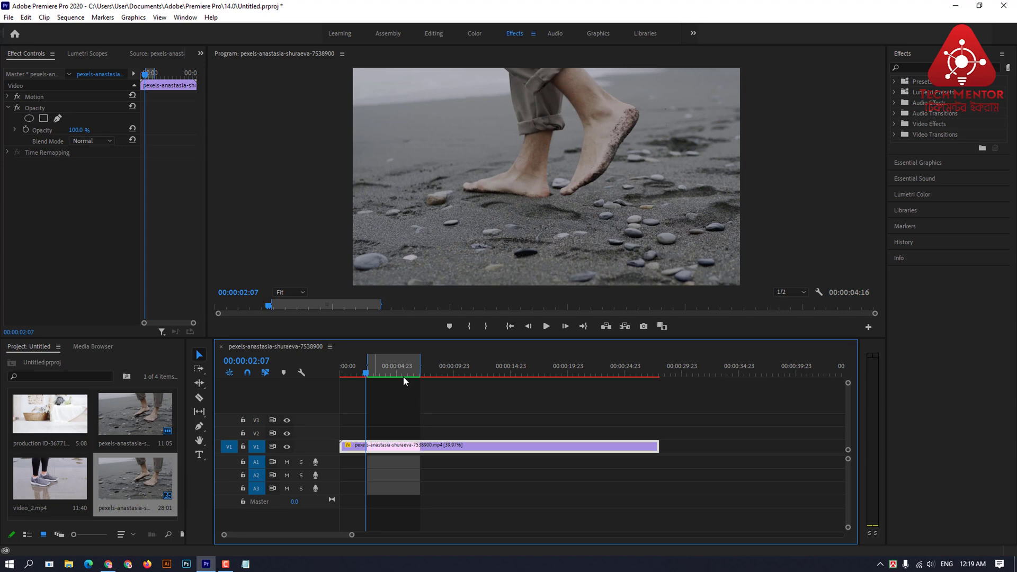
- Review the time interpolation options in the slowed clip's speed and duration settings, closing them without changes
right_click(429, 445)
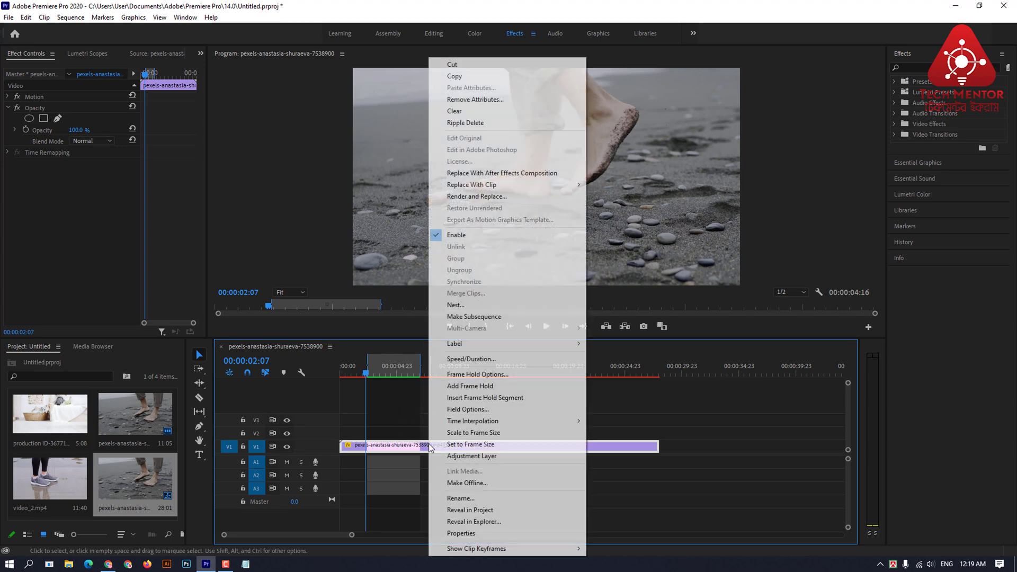
click(490, 360)
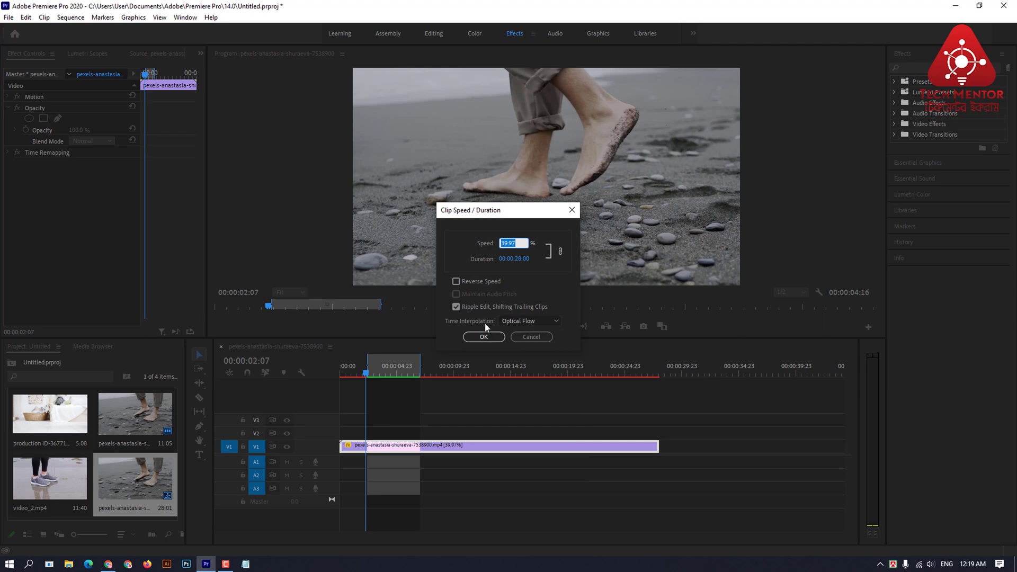
click(527, 321)
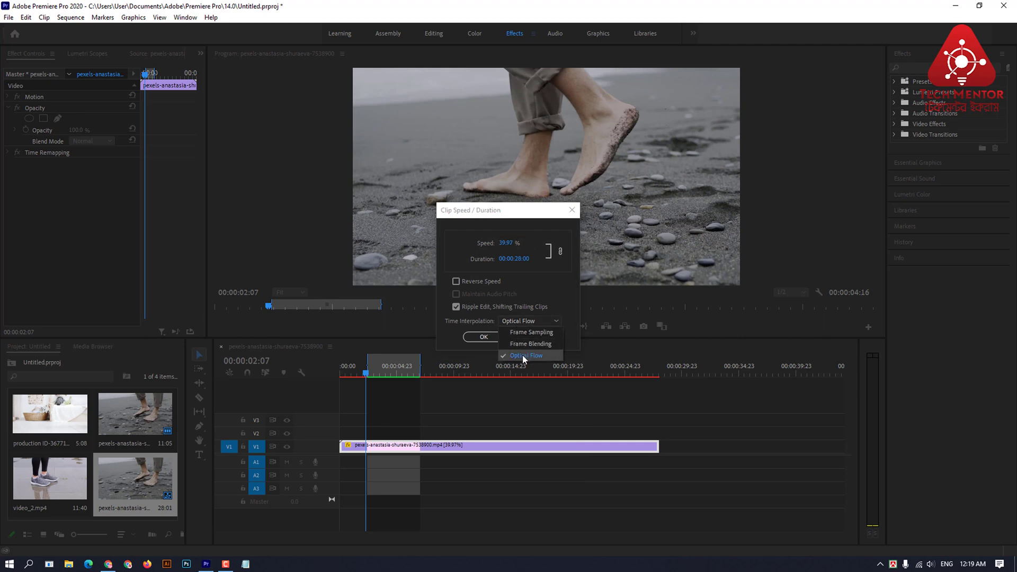
click(485, 320)
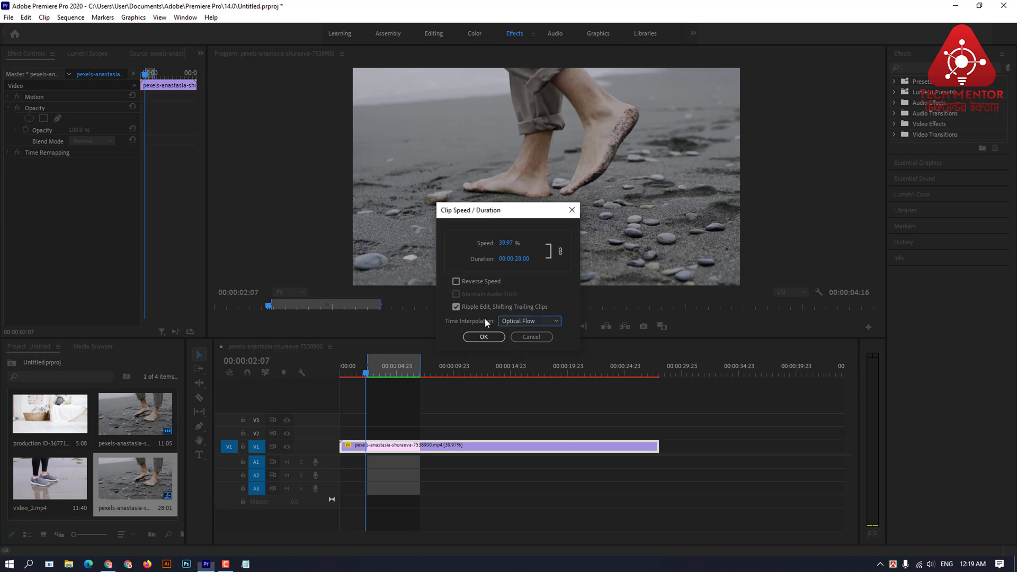
click(532, 337)
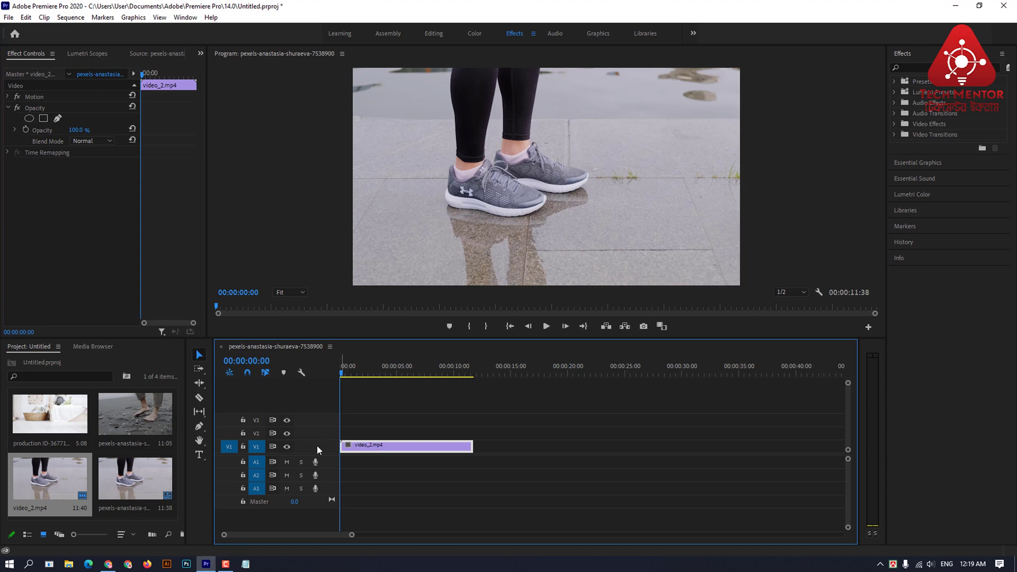
- Enlarge the Video 1 track in the timeline and move the playhead to 00:00:03:10
drag(312, 441, 315, 407)
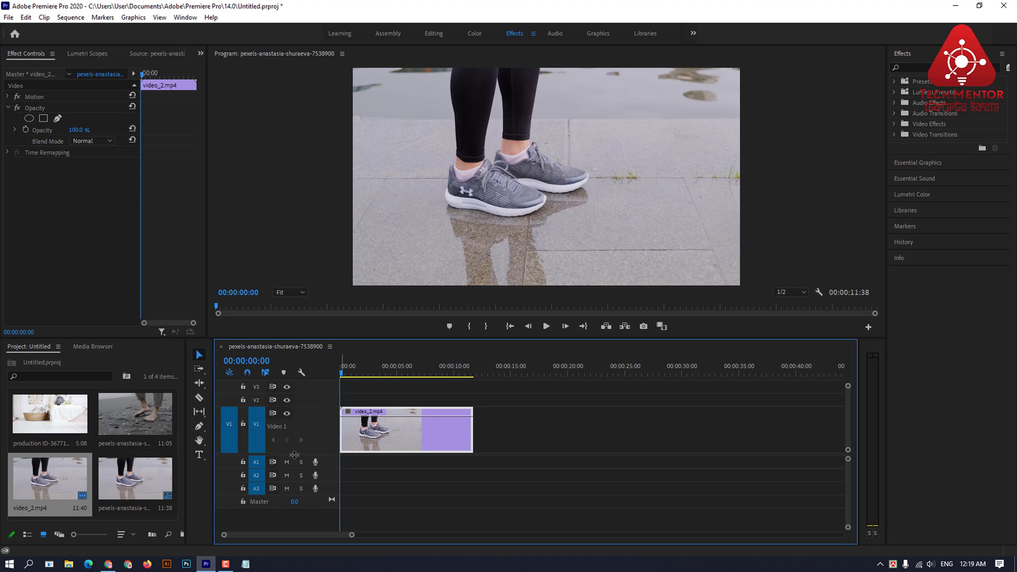
drag(295, 456, 295, 461)
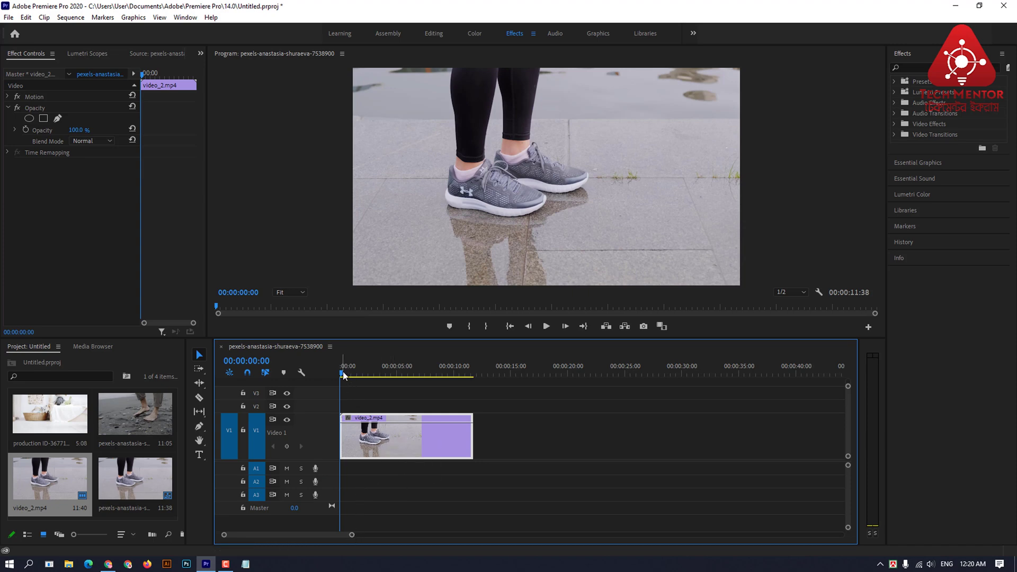
drag(344, 372, 378, 390)
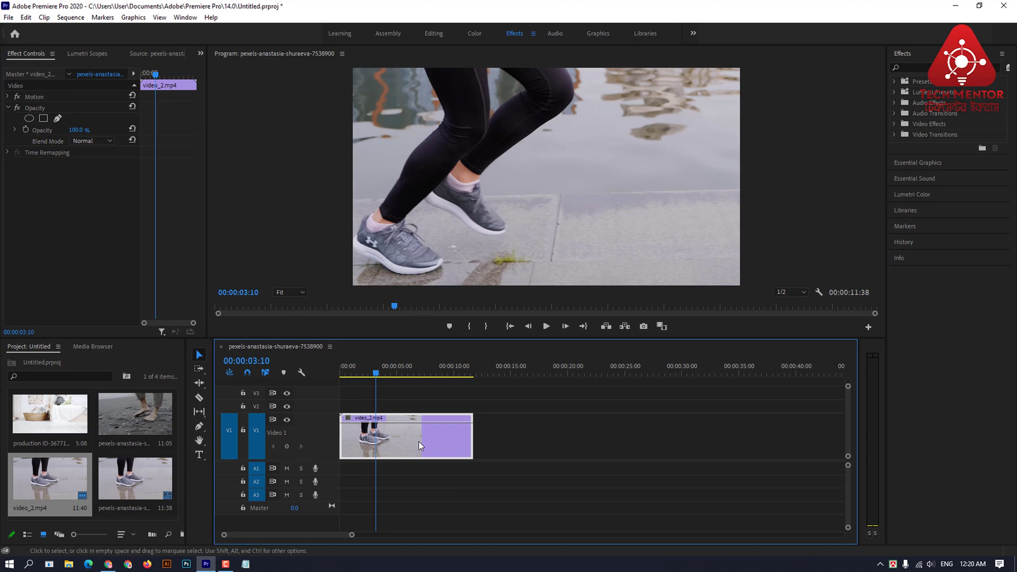
- Show the Time Remapping Speed keyframes on the video_2.mp4 clip
right_click(409, 439)
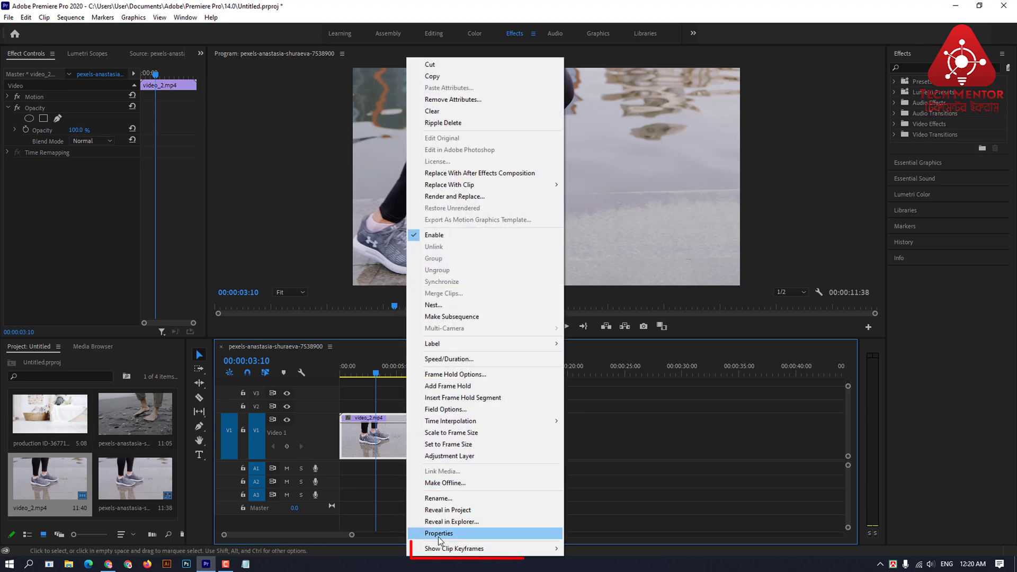
mouse_move(501, 551)
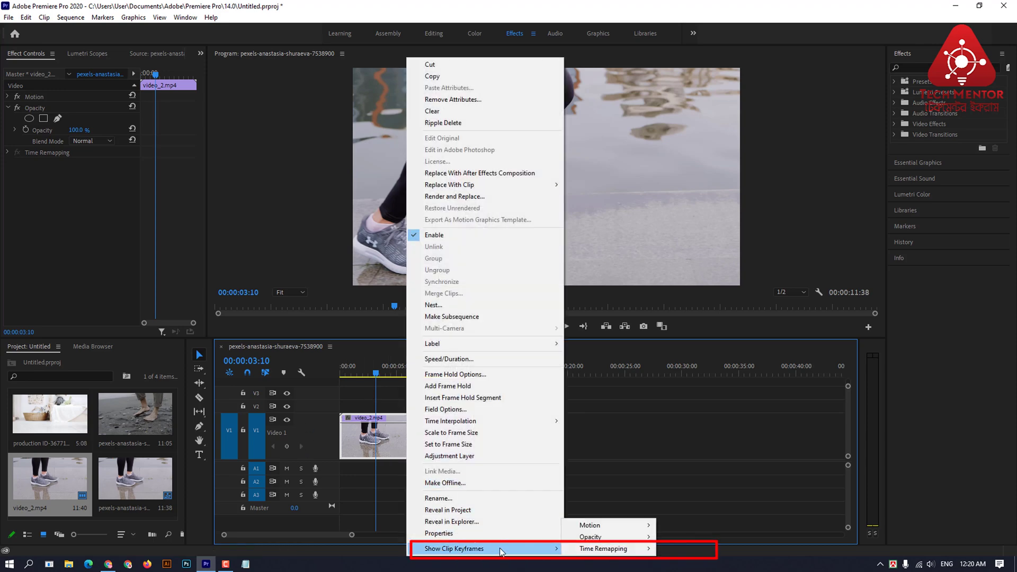
mouse_move(587, 551)
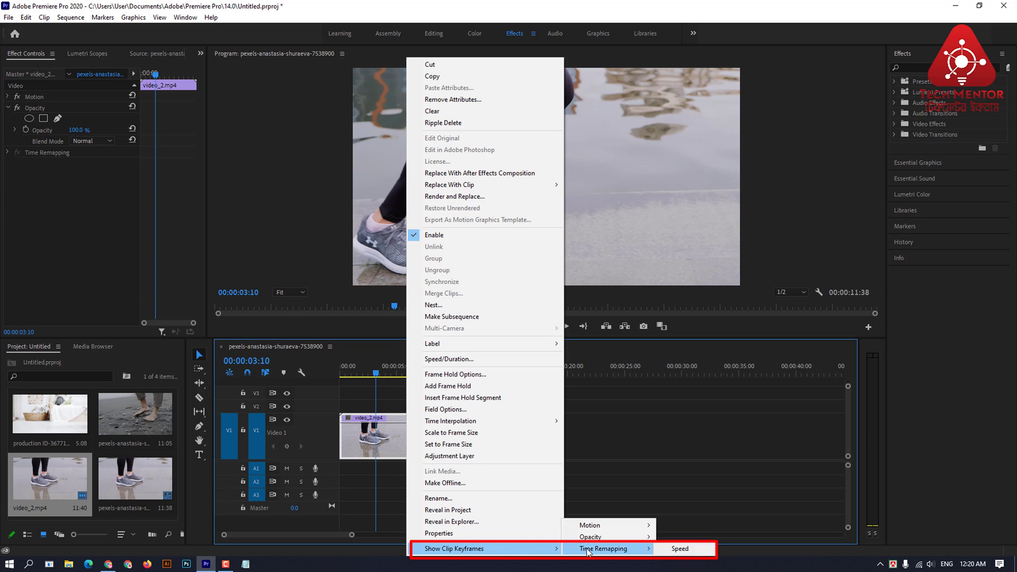
click(683, 549)
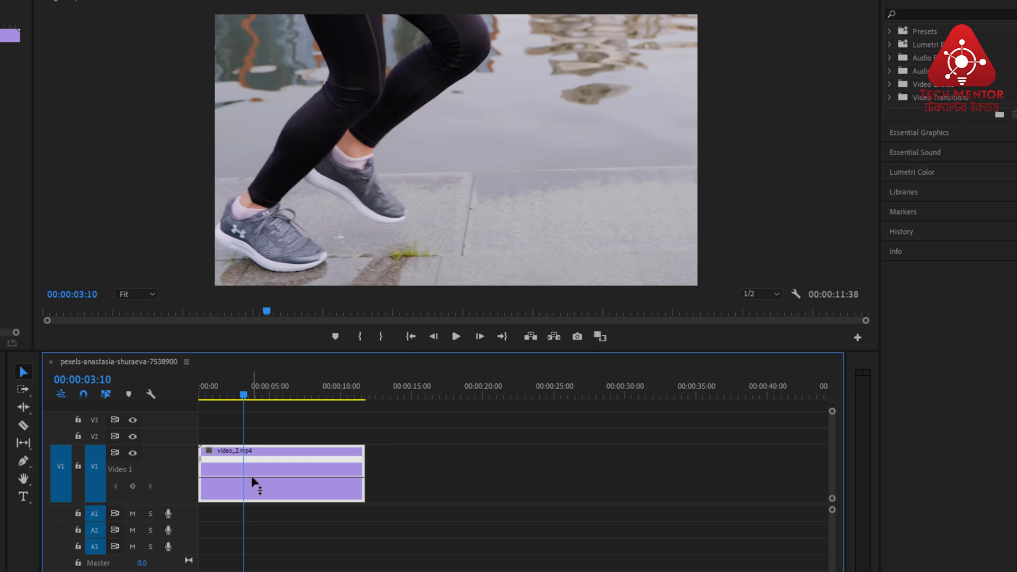
- Try speeding up the whole video_2.mp4 clip by raising its speed line, and play it from the beginning
drag(251, 476, 251, 468)
drag(241, 387, 200, 398)
key(space)
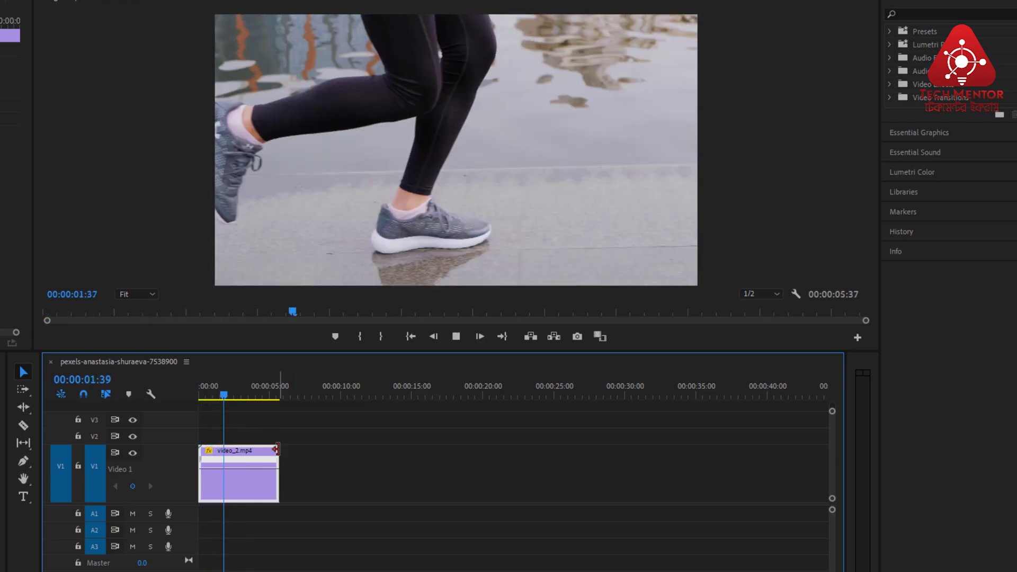
key(space)
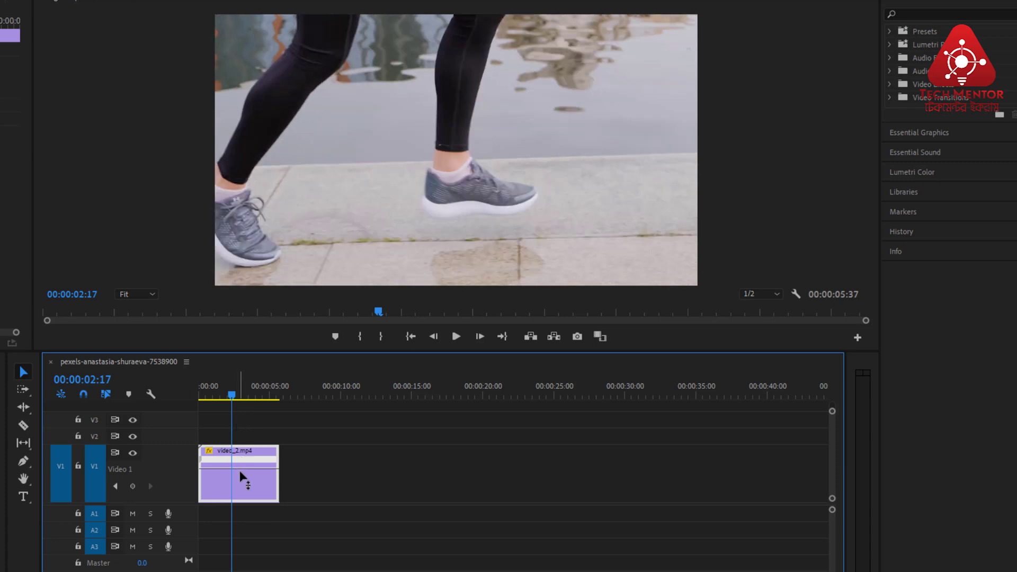
- Try slowing the whole clip drastically by lowering its speed line, play it, and undo both speed changes
drag(240, 471, 239, 488)
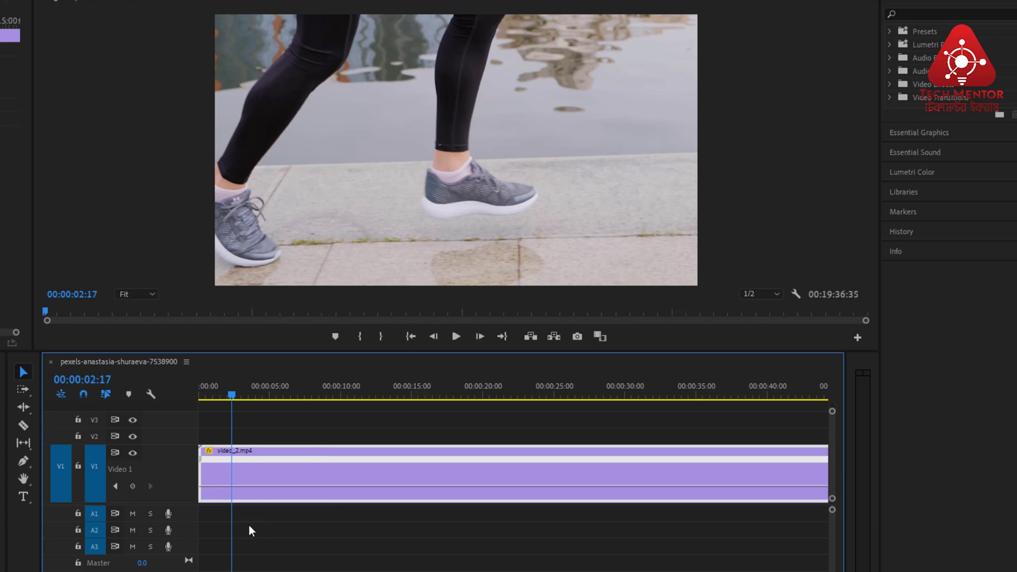
drag(233, 399, 224, 398)
key(space)
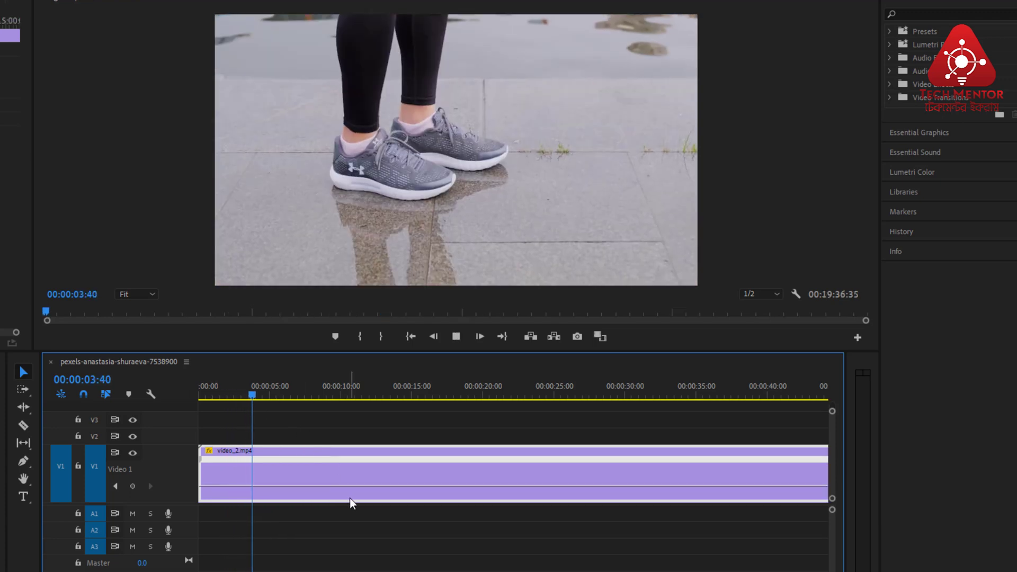
key(space)
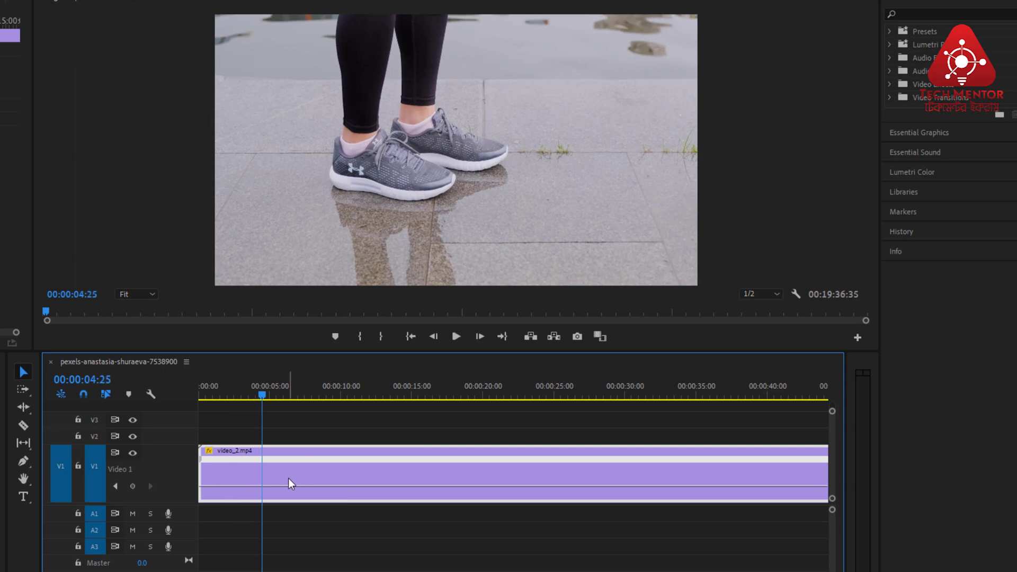
key(ctrl+z)
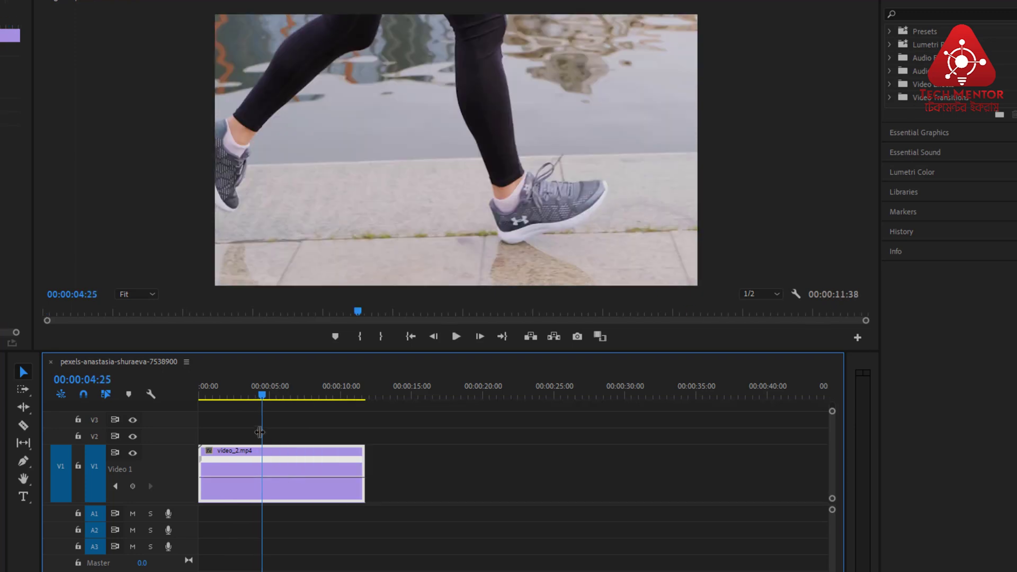
- Add a speed keyframe to video_2.mp4 at 00:00:01:31 and lower the speed of the section after it to about 11%
drag(233, 396, 220, 466)
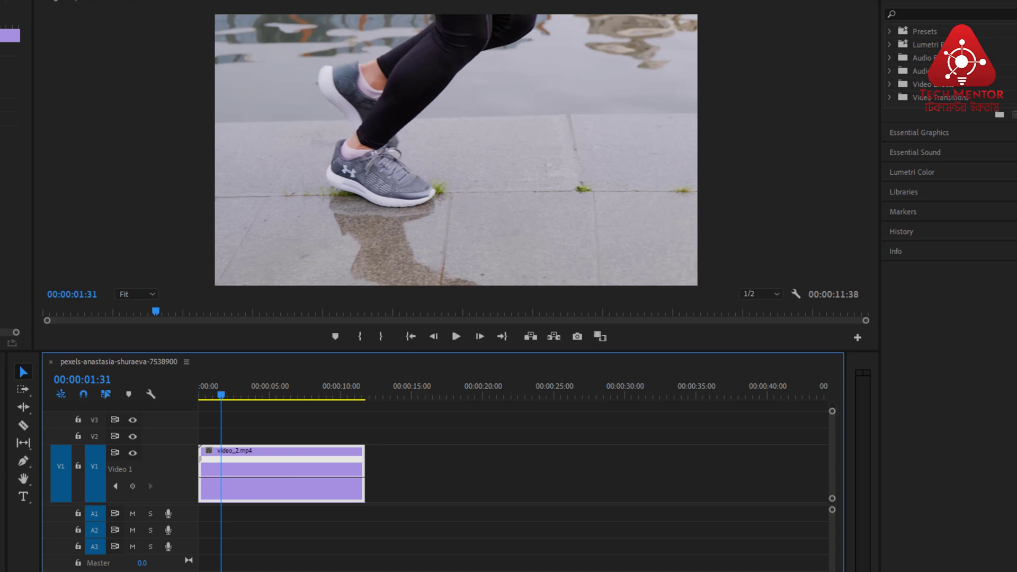
drag(658, 571, 252, 571)
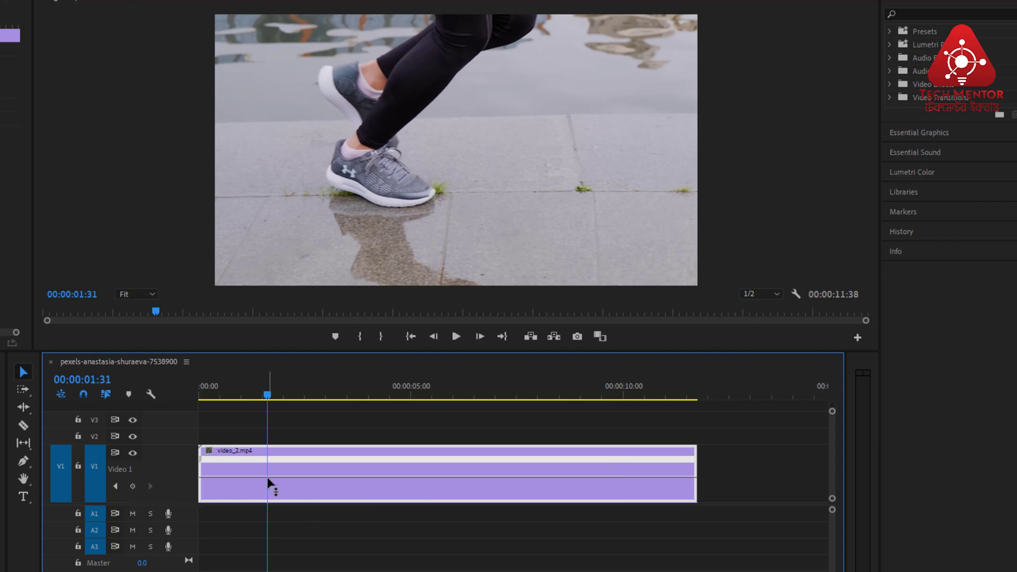
click(132, 486)
drag(277, 476, 277, 486)
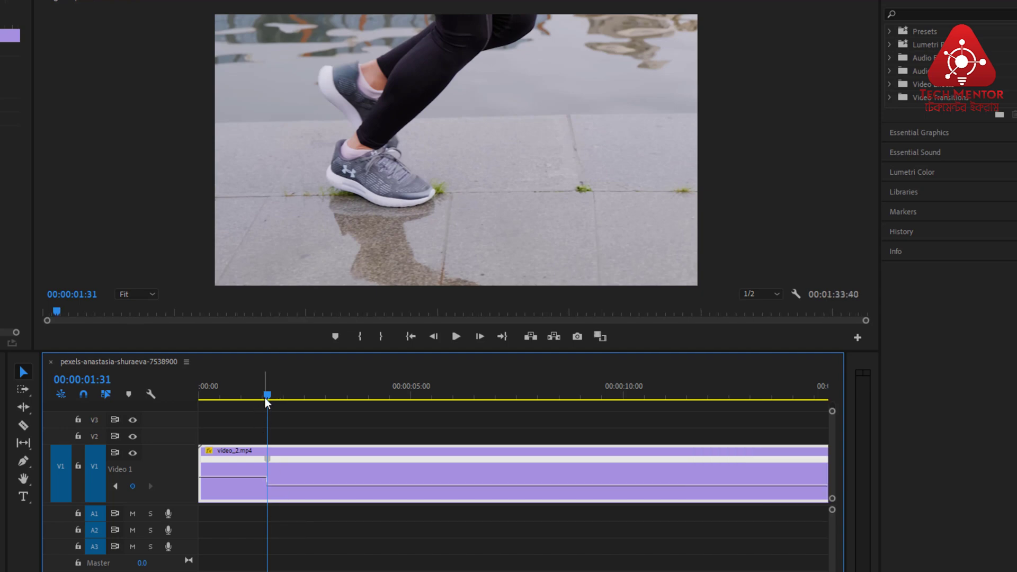
drag(262, 395, 250, 399)
key(space)
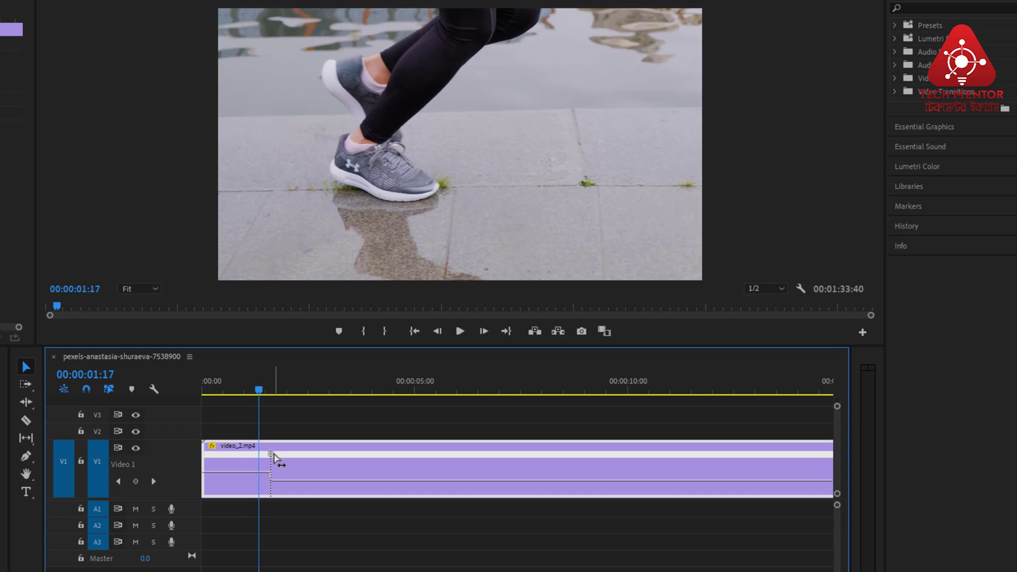
- Split the speed keyframe into a gradual ramp with a smooth curve, and play the transition from 00:00:00:23
drag(274, 455, 313, 454)
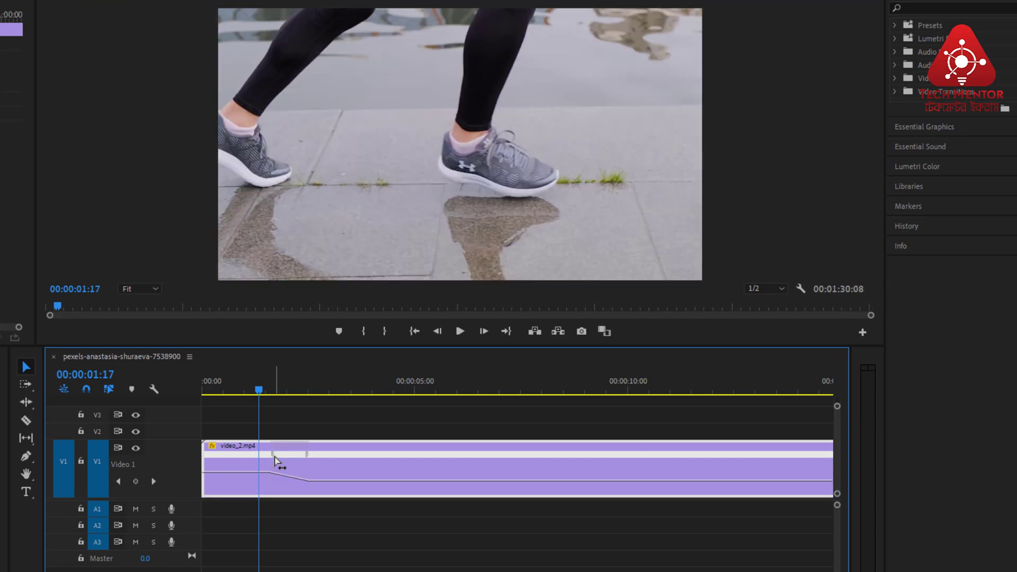
click(274, 456)
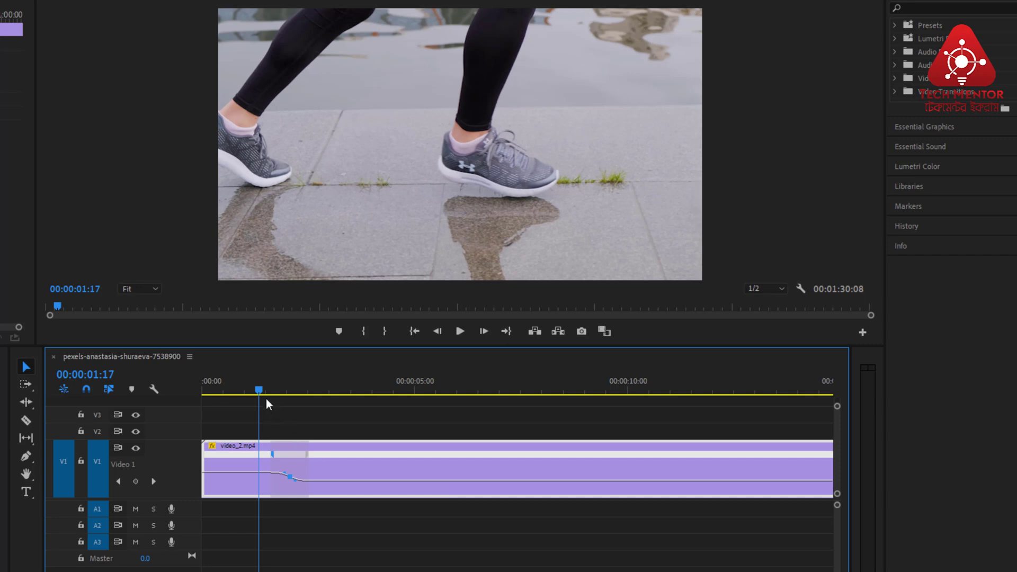
drag(261, 392, 221, 397)
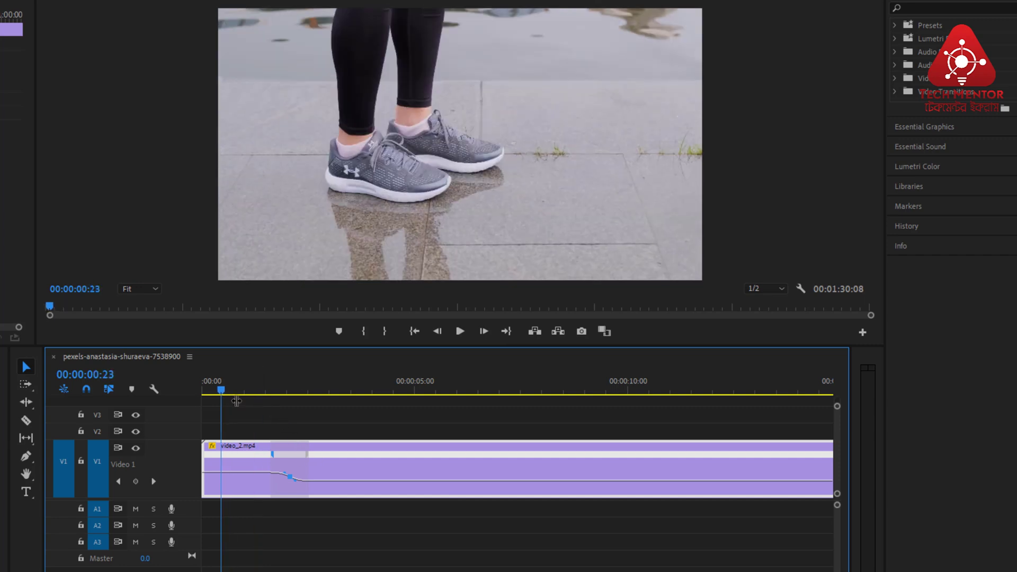
key(space)
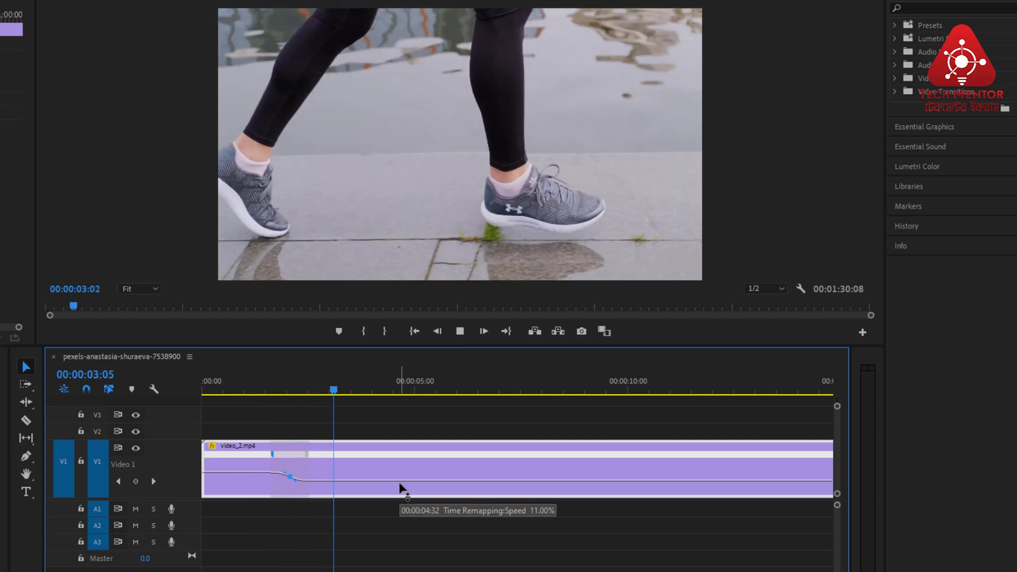
key(space)
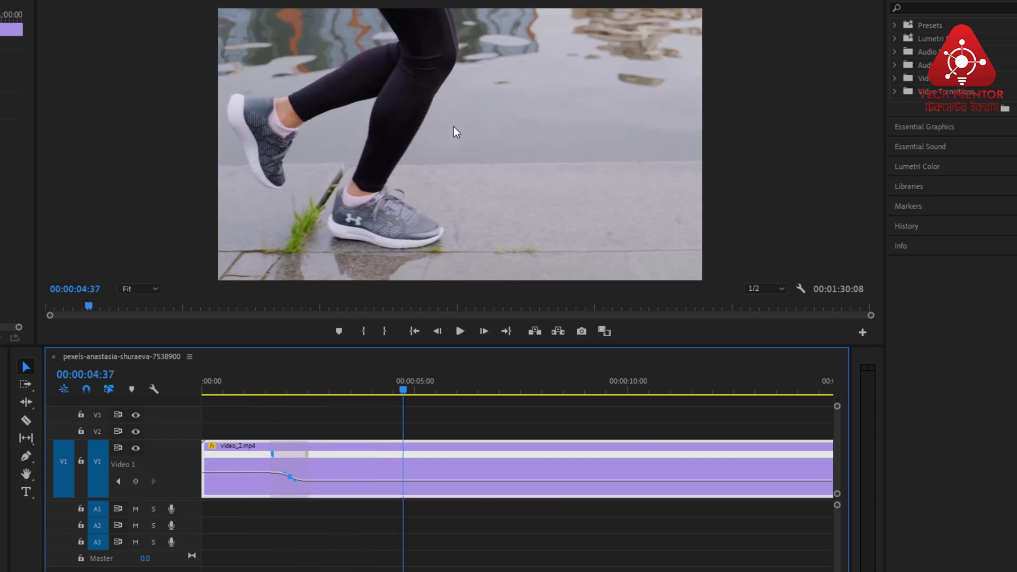
- Set the time interpolation of the speed-ramped video_2.mp4 clip to Optical Flow
right_click(388, 466)
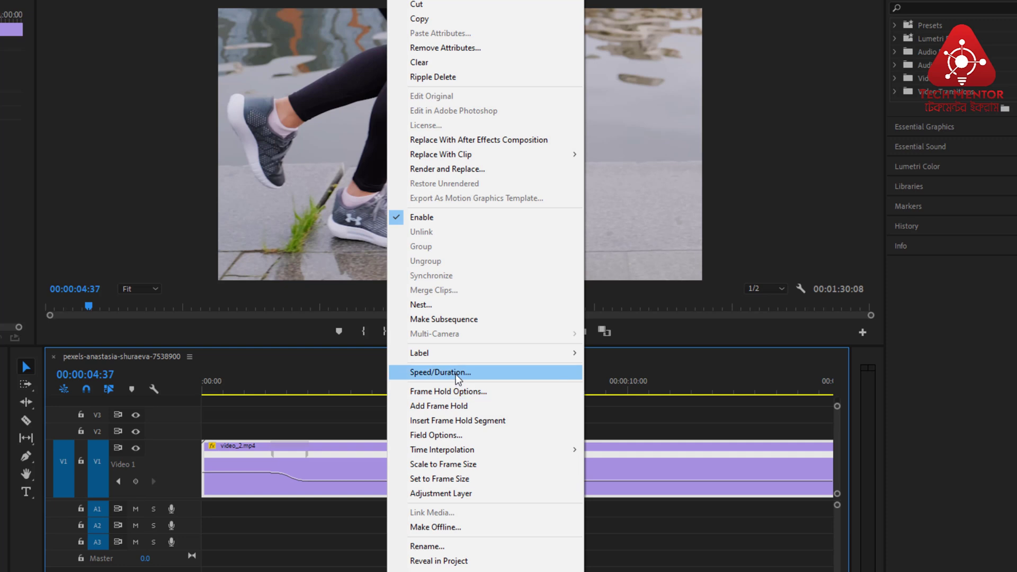
click(456, 374)
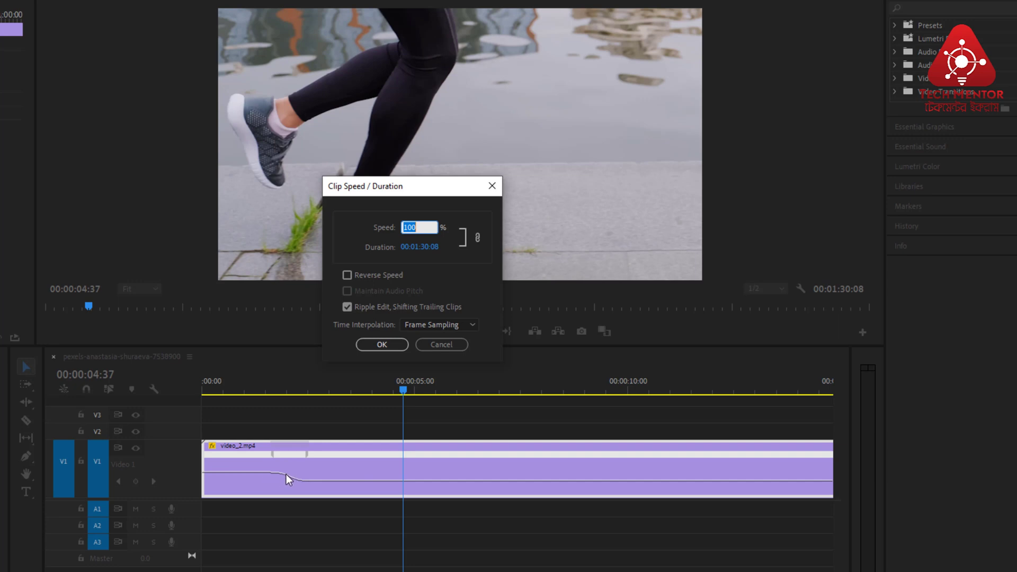
click(425, 325)
click(431, 371)
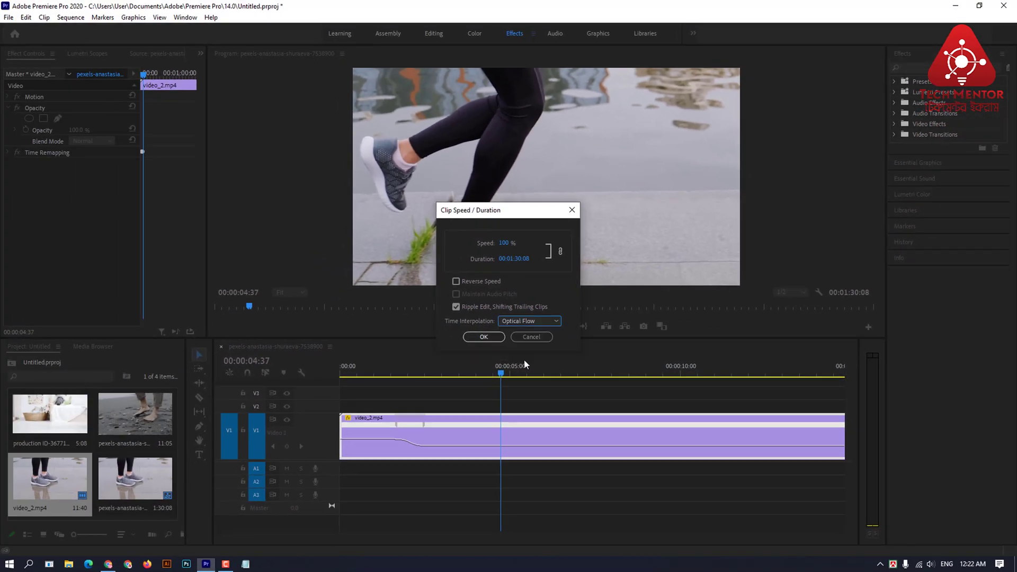
click(484, 337)
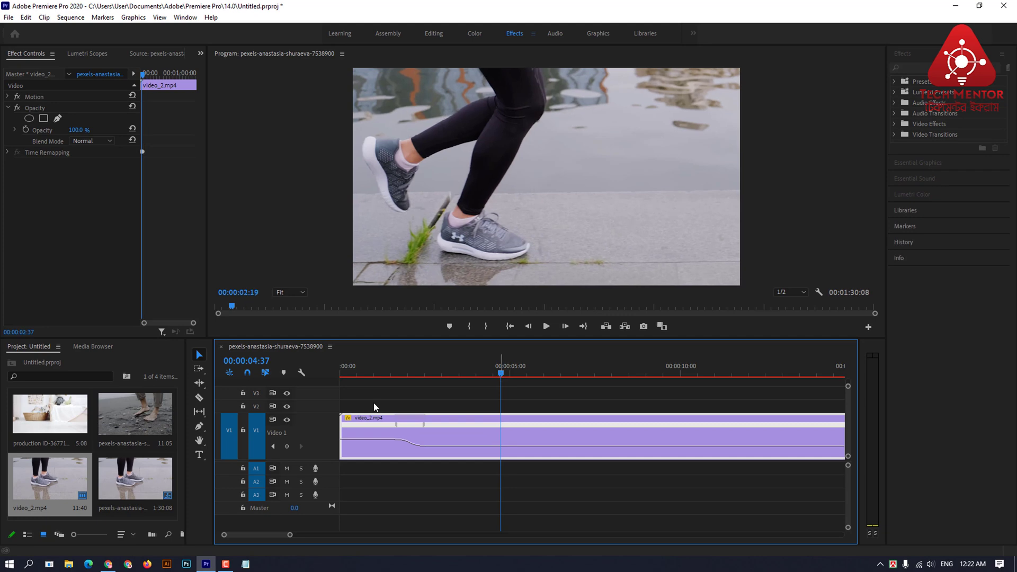
- Play the speed ramp from 00:00:00:24 and inspect the slowed frames at 00:00:07:12 and 00:00:06:40
click(379, 372)
click(356, 373)
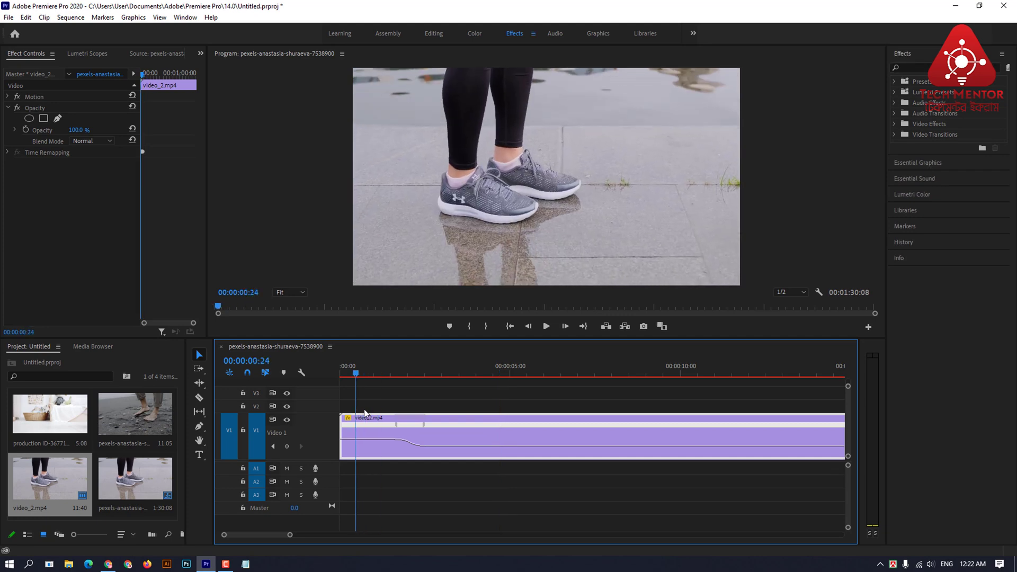
key(space)
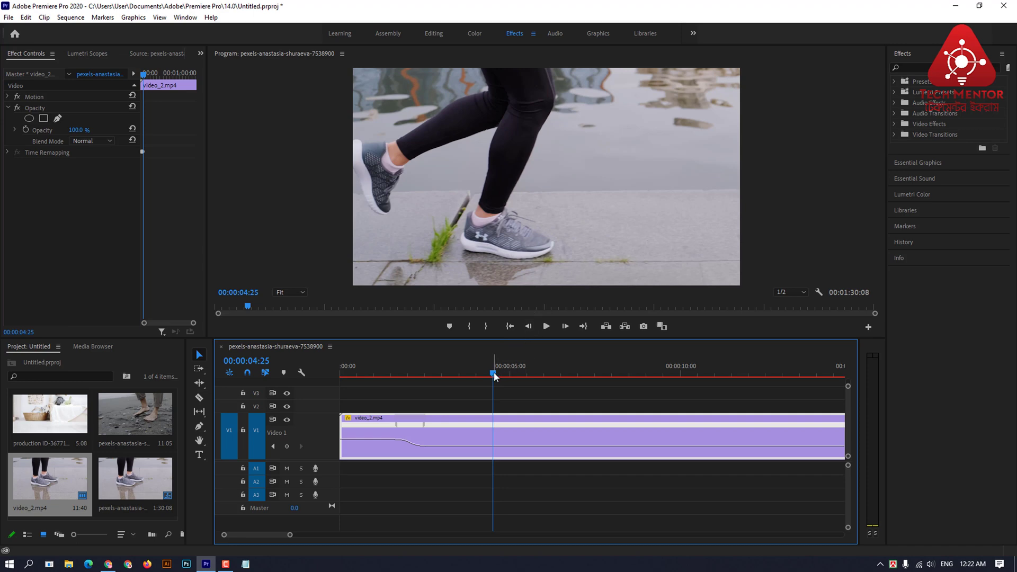
click(585, 377)
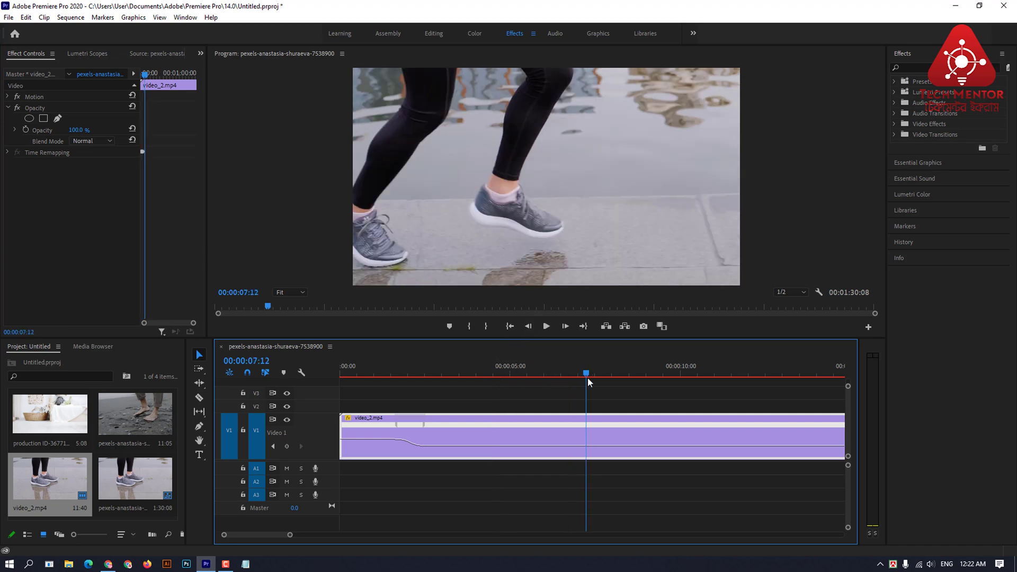
click(571, 375)
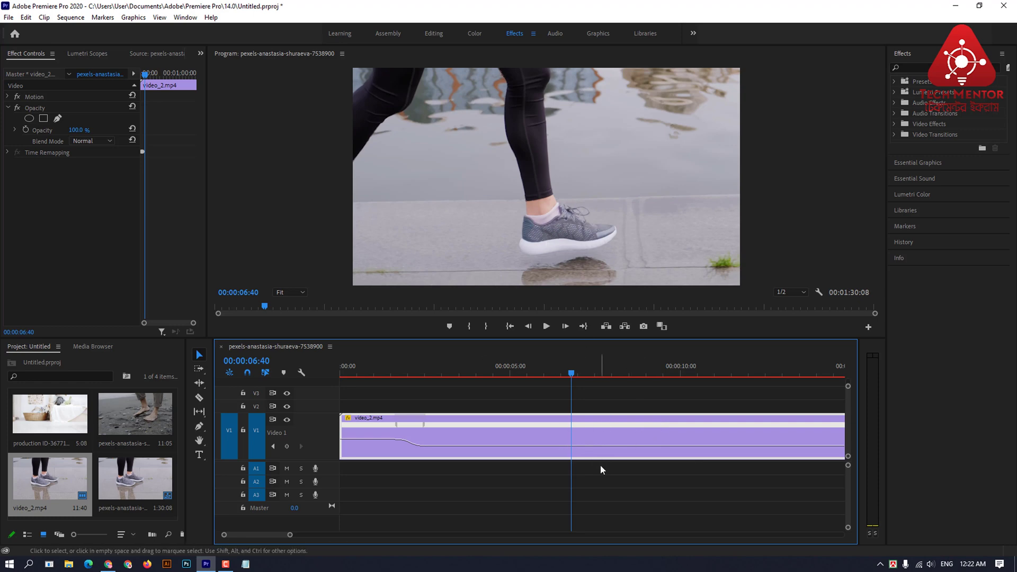
- Add a second speed keyframe to video_2.mp4 at 00:00:06:40, raise the speed after it, and split it into a smooth curved ramp
click(287, 446)
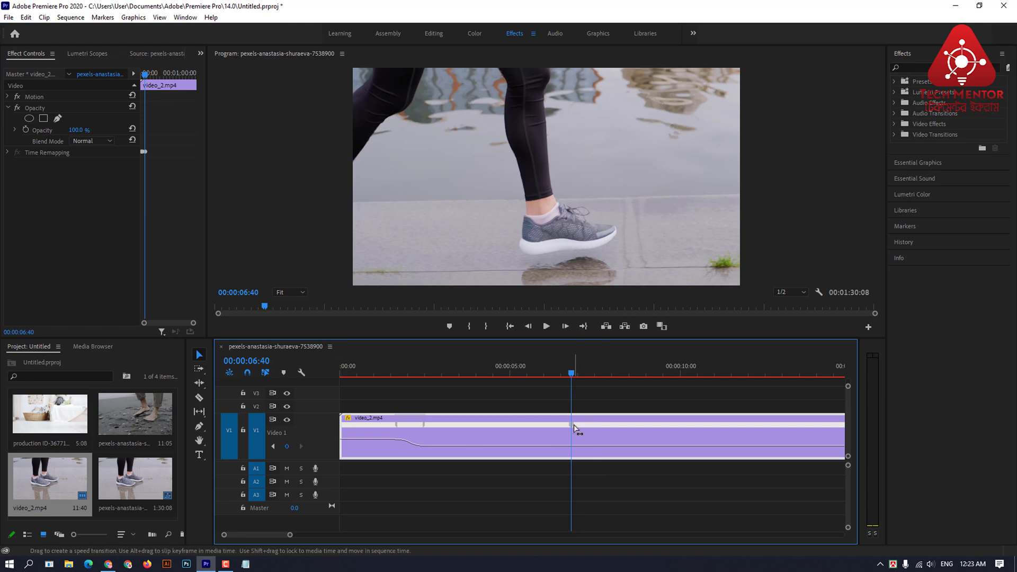
mouse_move(575, 427)
mouse_down()
mouse_move(611, 427)
mouse_move(594, 451)
mouse_move(603, 437)
mouse_move(614, 449)
mouse_move(613, 433)
mouse_move(576, 427)
mouse_move(579, 439)
mouse_up()
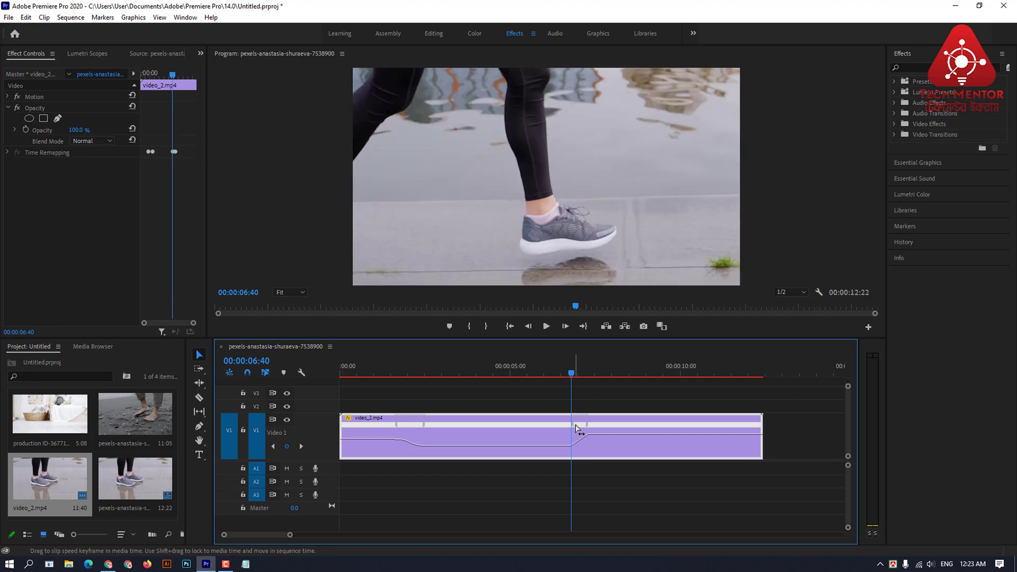
click(576, 426)
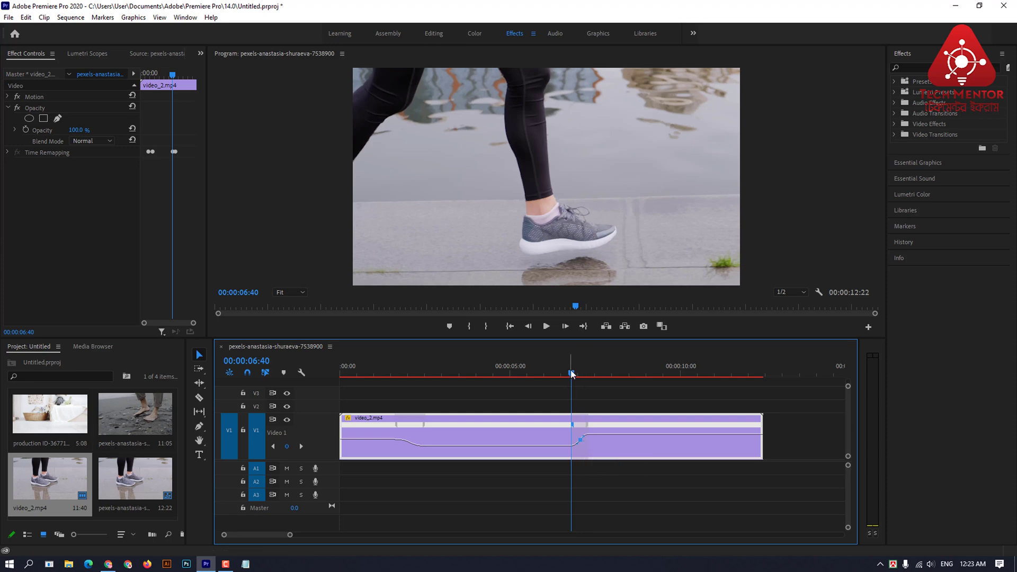
- Mark the range from 00:00:00:48 to 00:00:08:44 with in and out points and render it
click(372, 371)
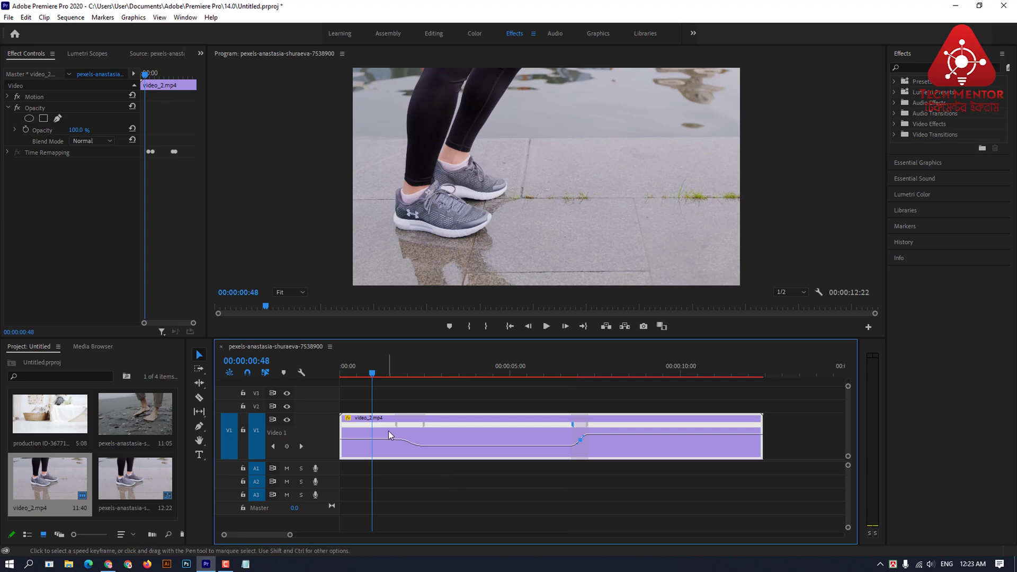
click(381, 421)
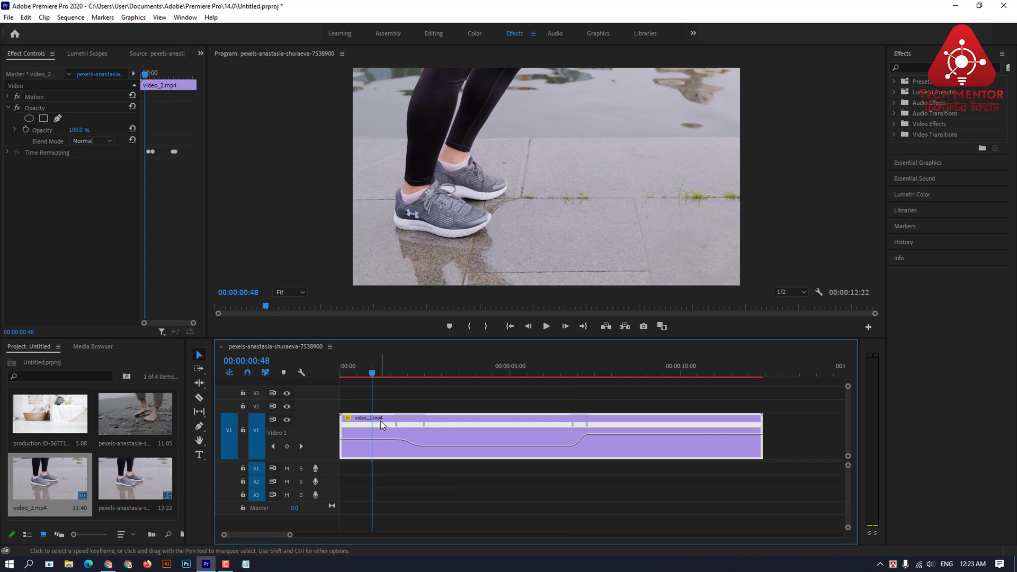
key(i)
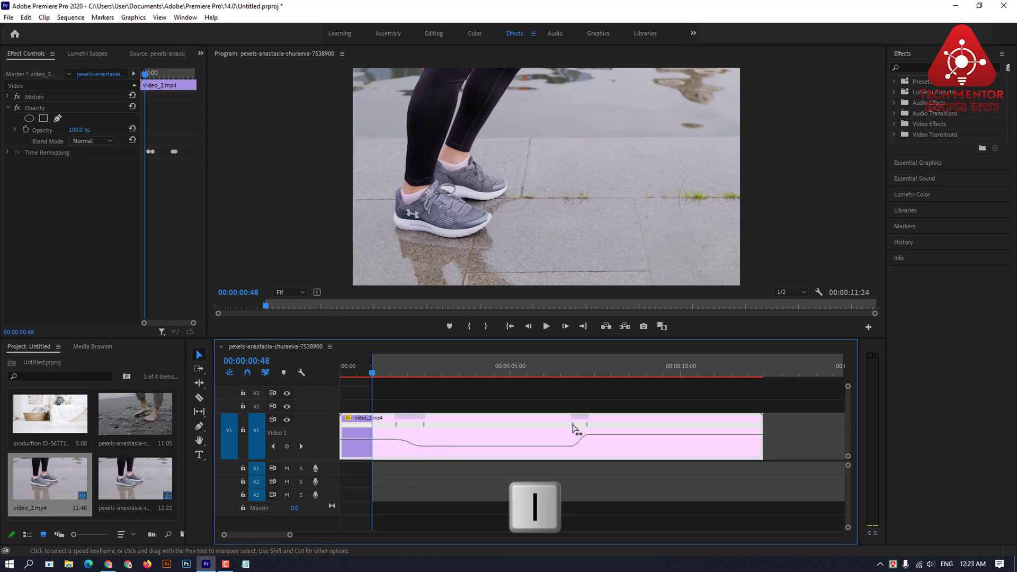
click(643, 374)
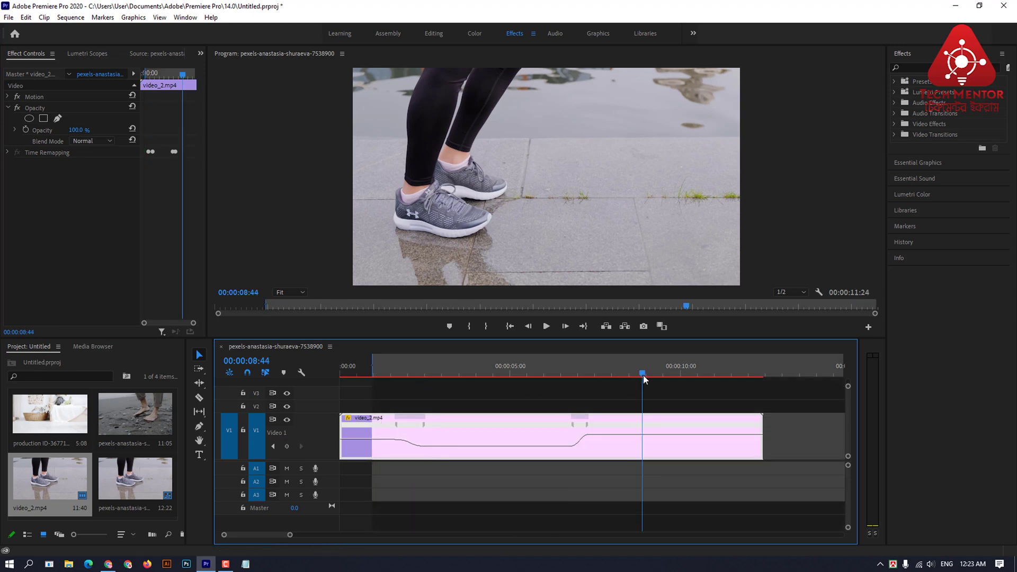
key(o)
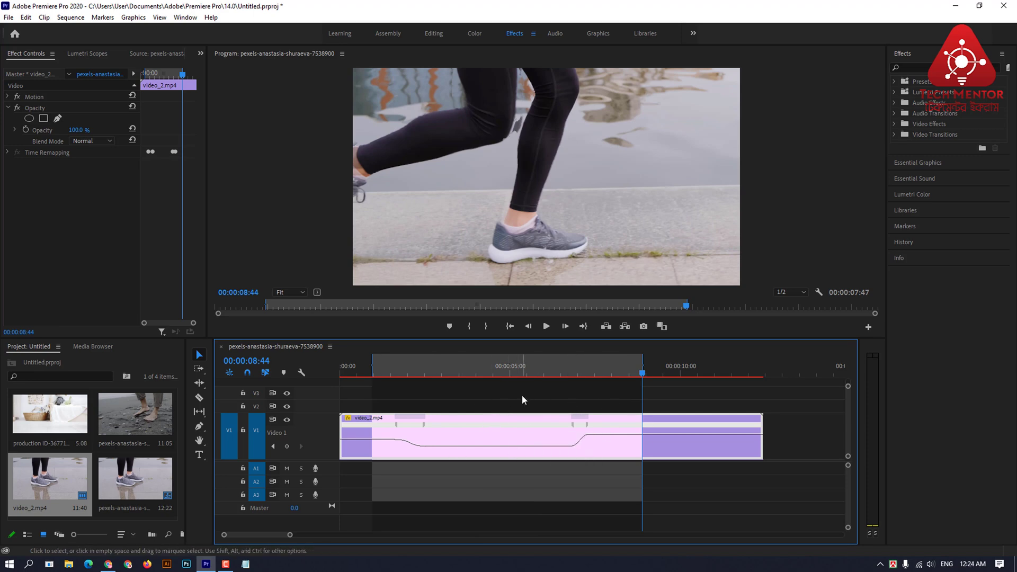
click(70, 17)
click(91, 57)
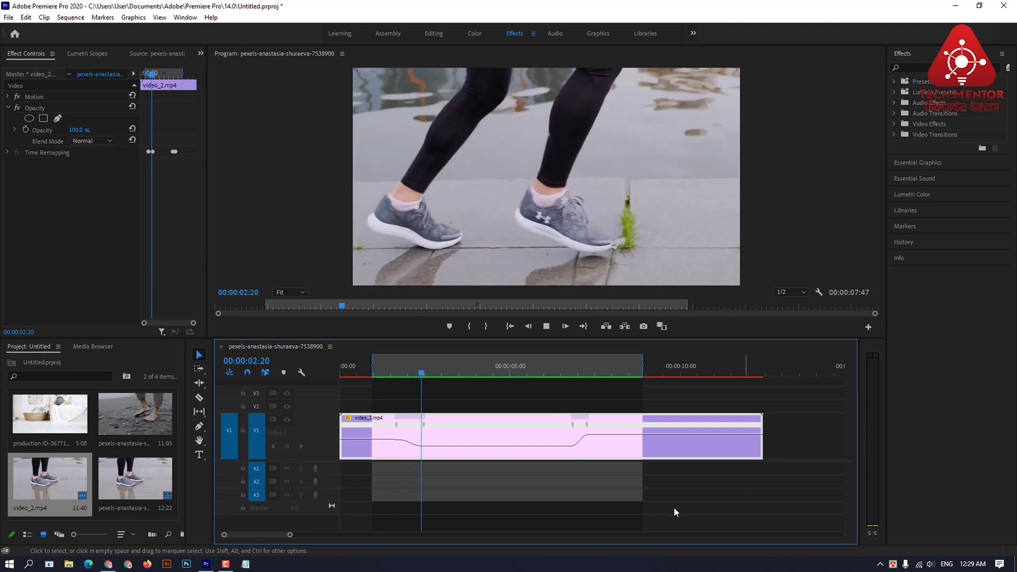
- Play the rendered range from 00:00:00:49 to check the slow motion, and return the playhead to 00:00:01:10
click(546, 327)
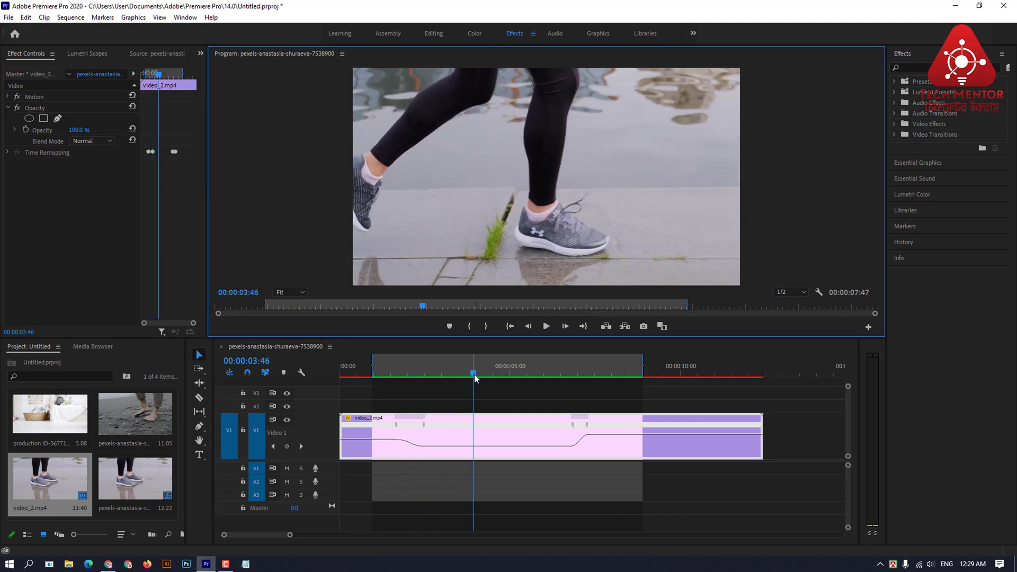
drag(473, 375, 373, 377)
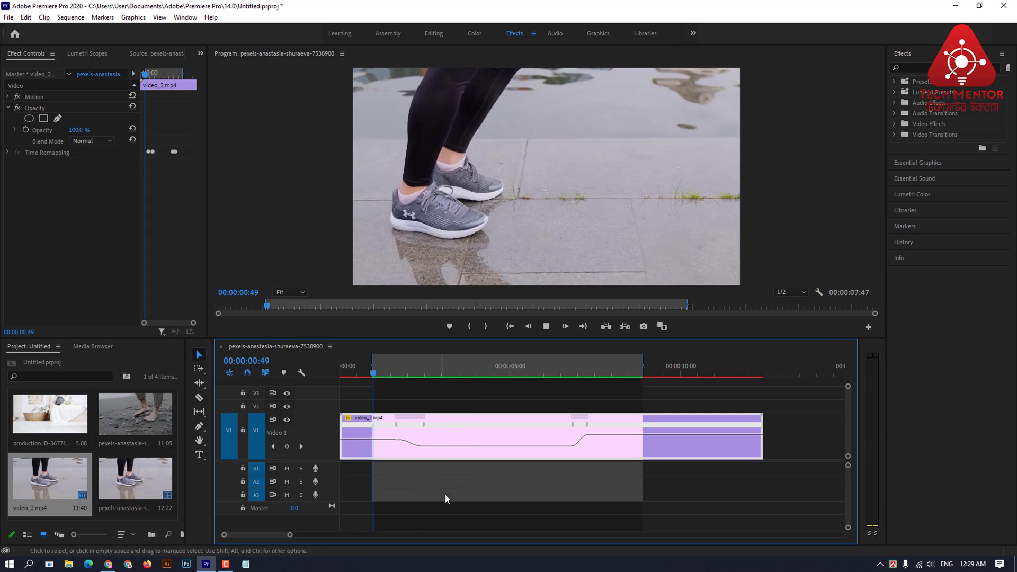
key(space)
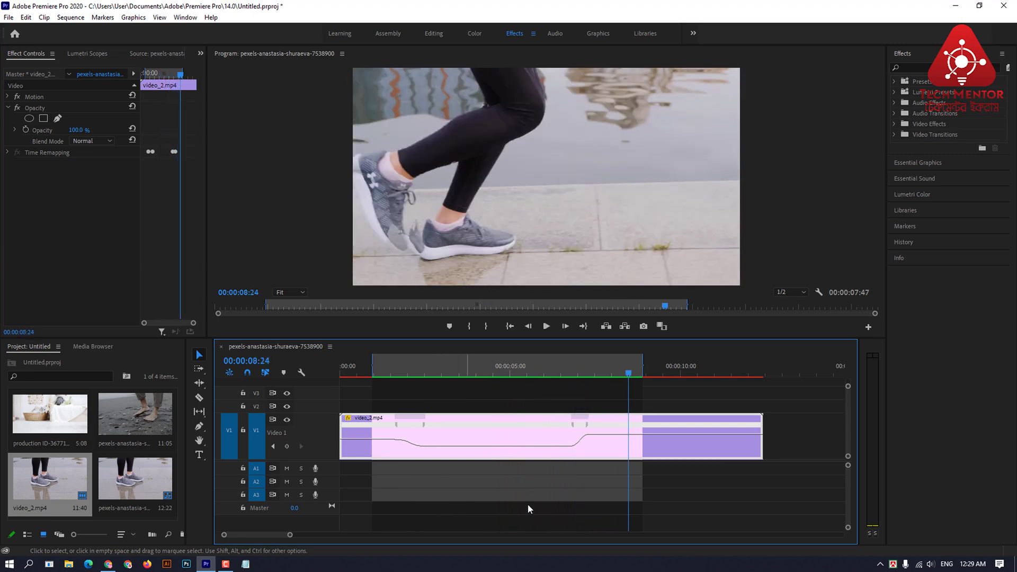
click(380, 373)
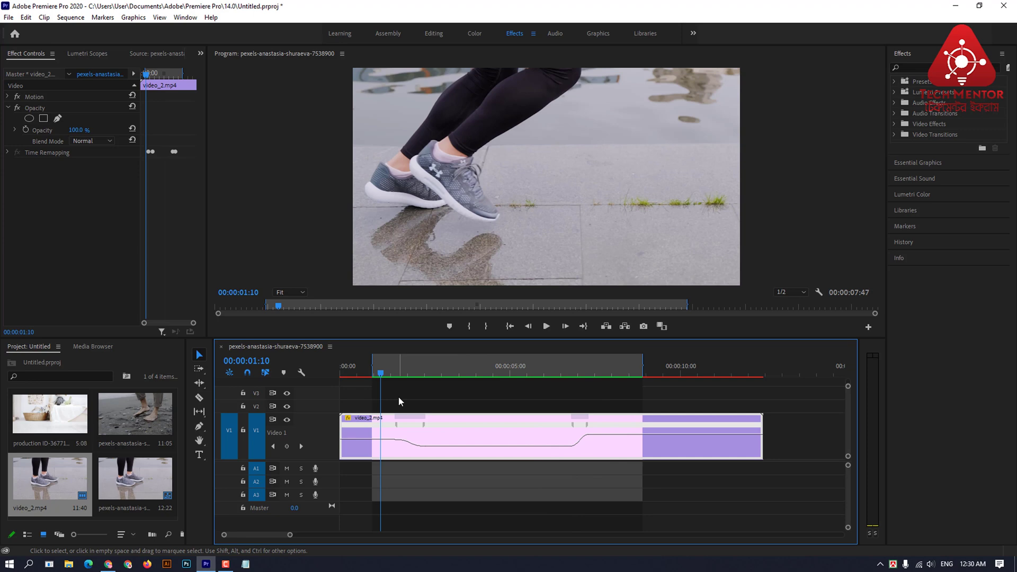